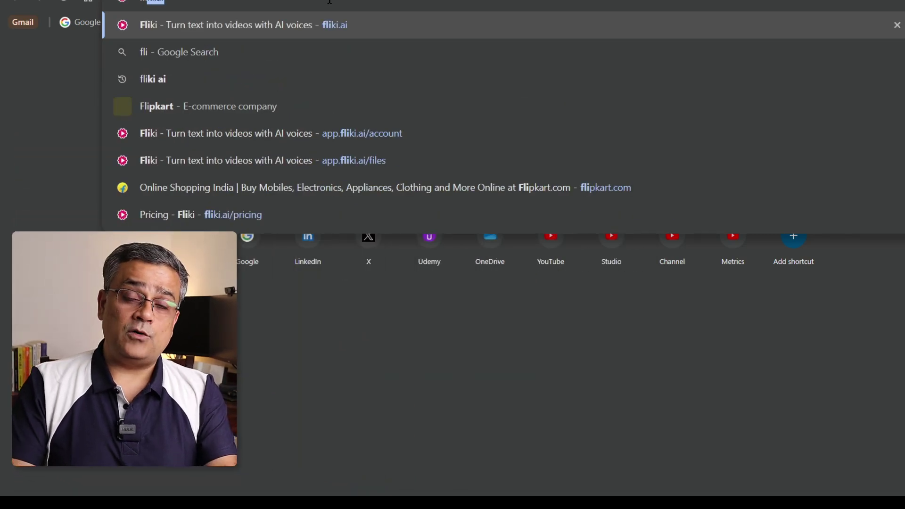
# Load fliki.ai, skim the homepage's Magic Create section, and go to the Files page
pyautogui.press('Return')
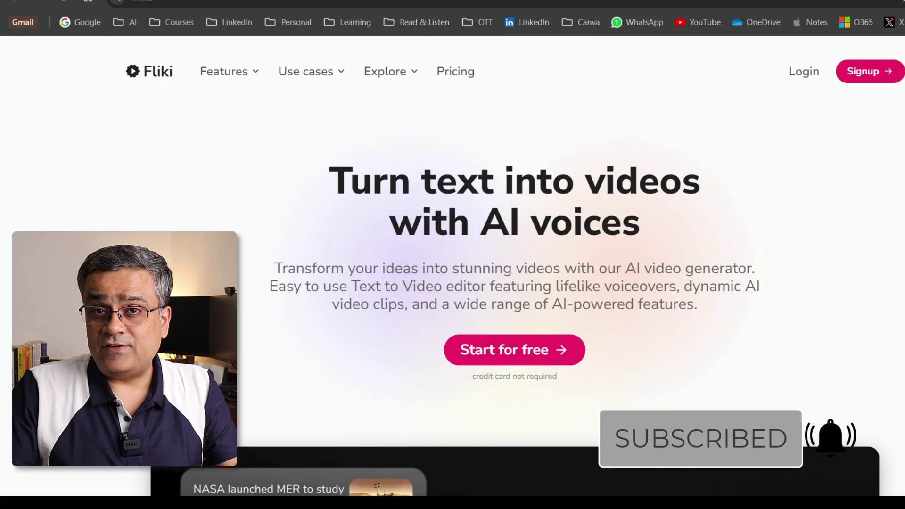
pyautogui.scroll(-20, 515, 264)
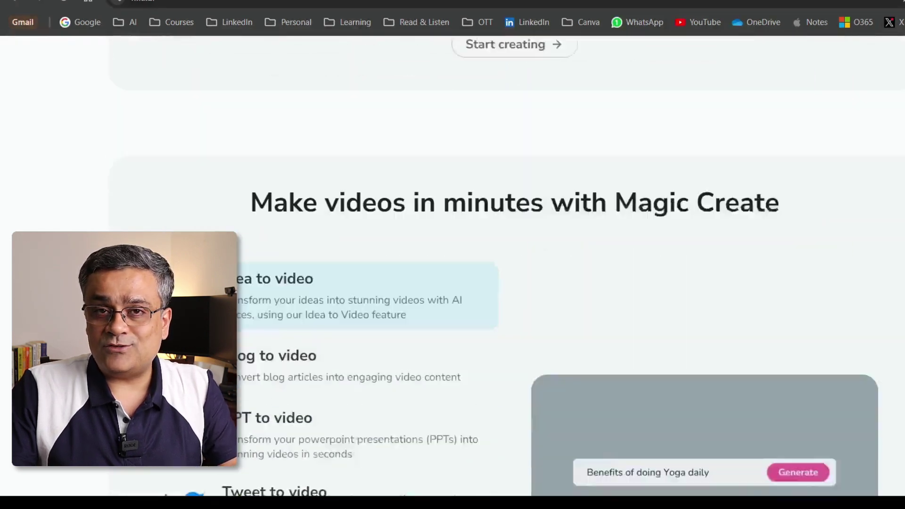
pyautogui.scroll(-2, 514, 264)
pyautogui.scroll(3, 514, 264)
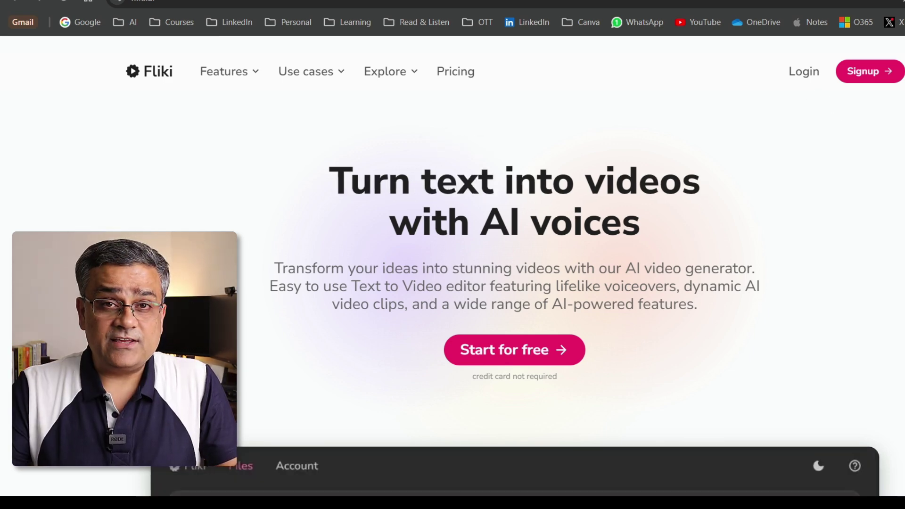
pyautogui.click(869, 72)
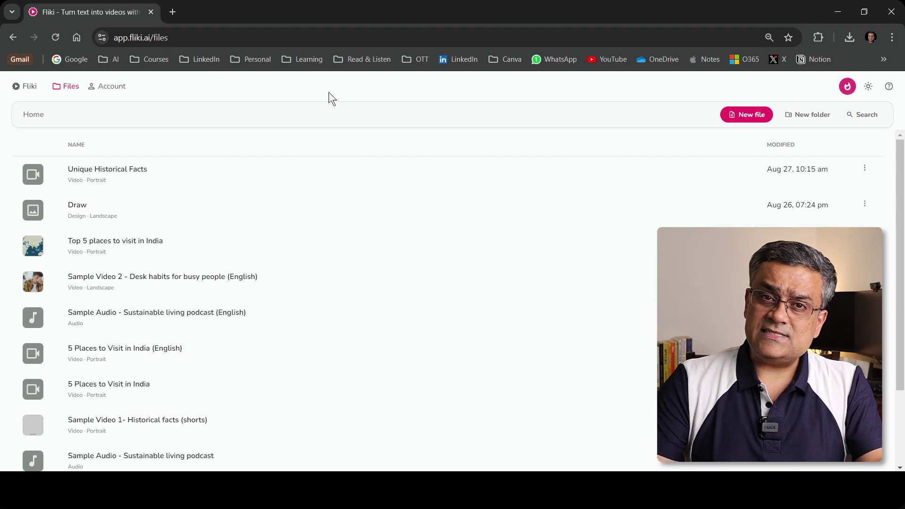
# Start a new file named 'Travel Ideas' with the English India dialect
pyautogui.click(753, 118)
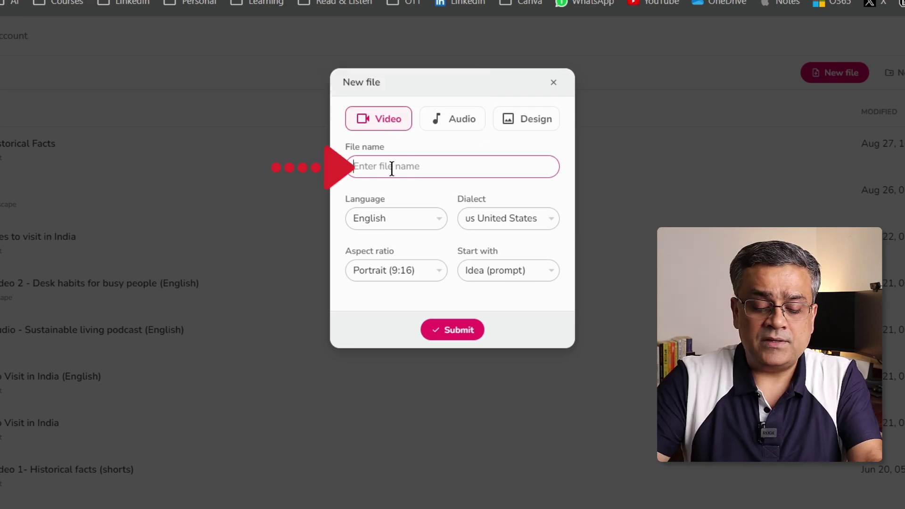
pyautogui.write('Travel Ideas')
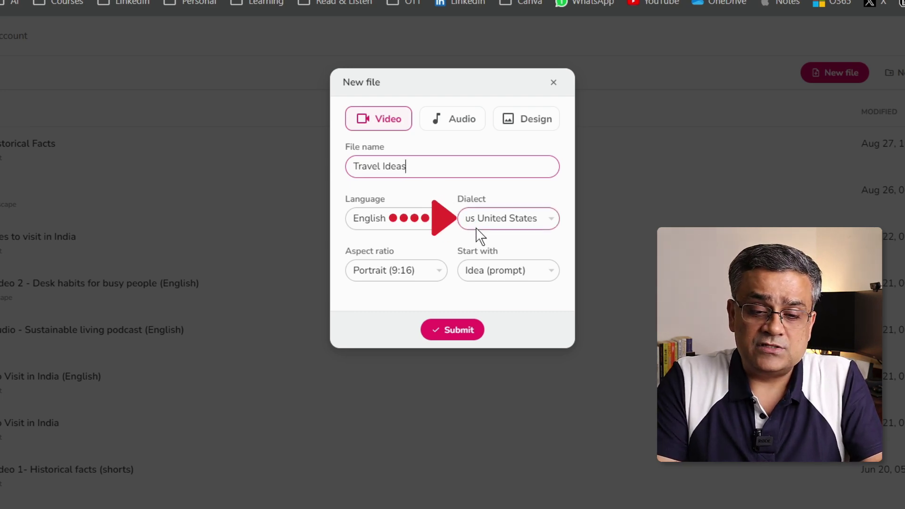
pyautogui.click(549, 218)
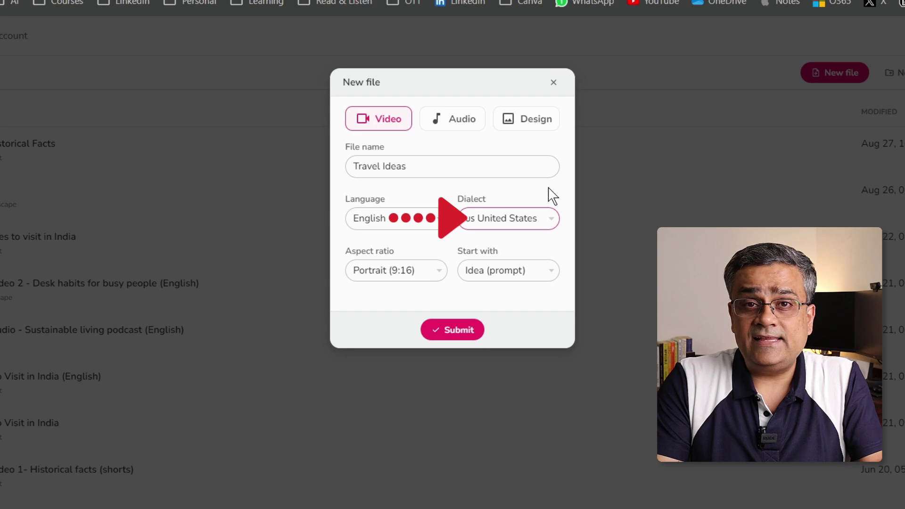
pyautogui.click(550, 222)
pyautogui.scroll(1, 543, 245)
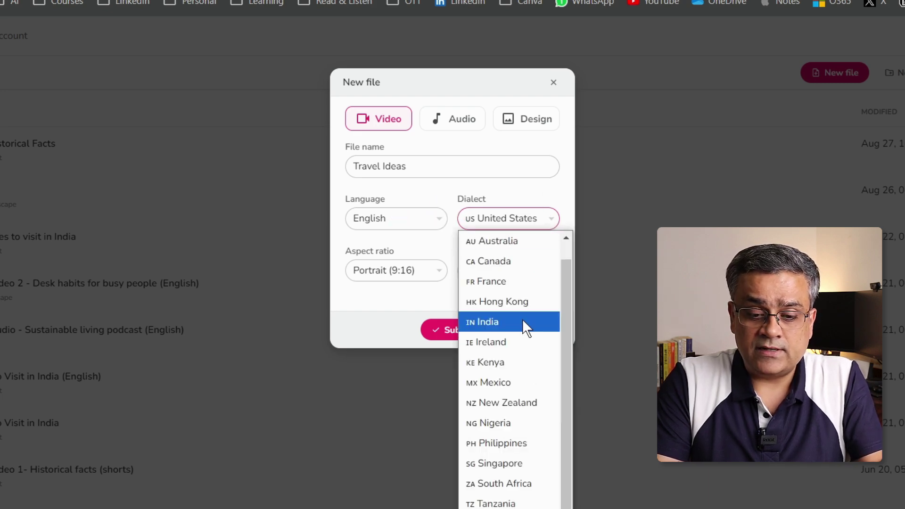
pyautogui.click(479, 326)
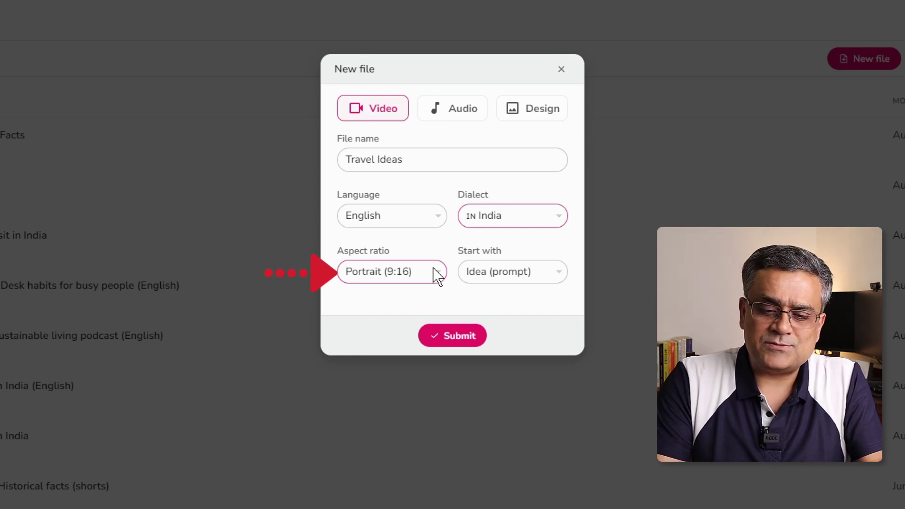
# Keep Portrait (9:16) aspect ratio and Idea (prompt) start, then submit the file
pyautogui.click(437, 276)
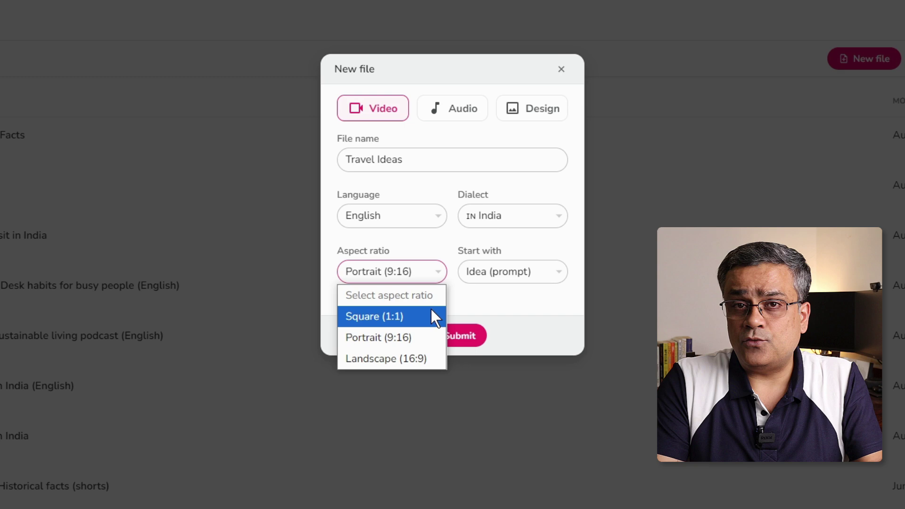
pyautogui.click(471, 311)
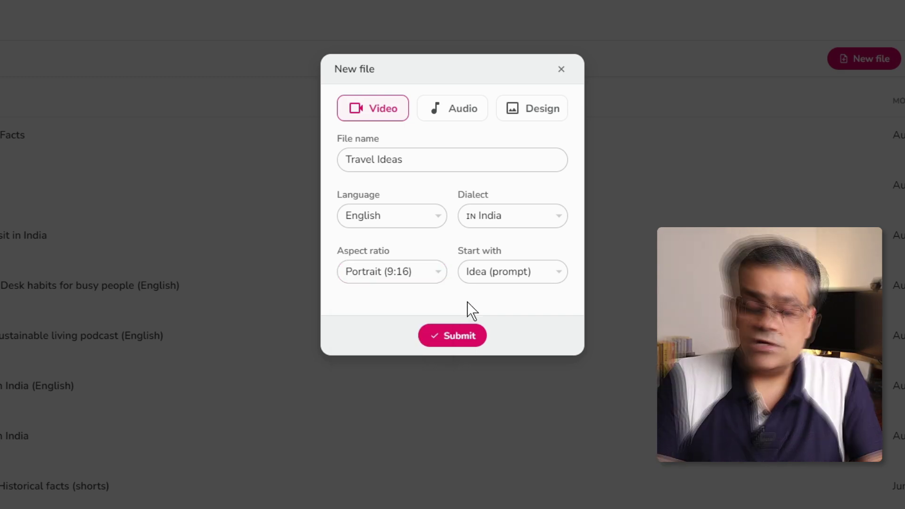
pyautogui.click(558, 278)
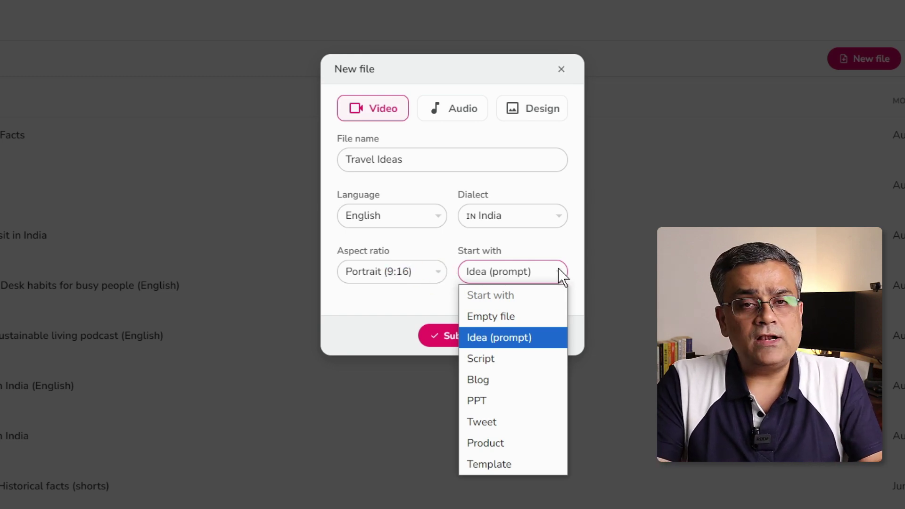
pyautogui.click(509, 344)
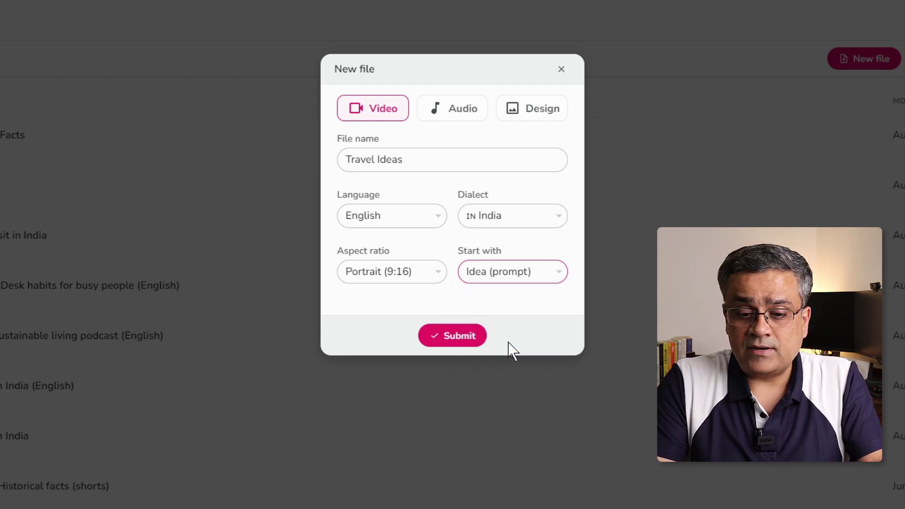
pyautogui.click(447, 336)
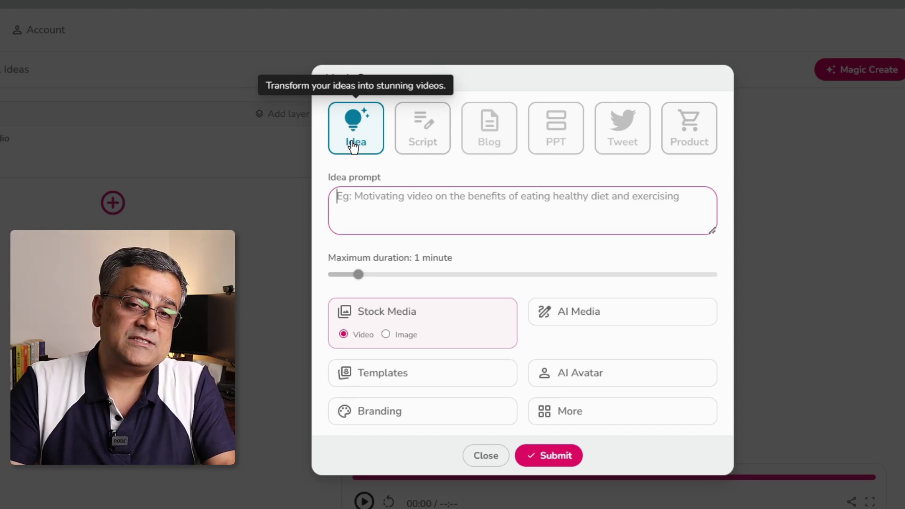
# Enter the idea prompt: Please create an one minute video on '5 Must Visit Travel Destination in Europe'
pyautogui.click(443, 210)
pyautogui.write("Please create an one minute video on '5 Must Visit Travel Destination in Europe'")
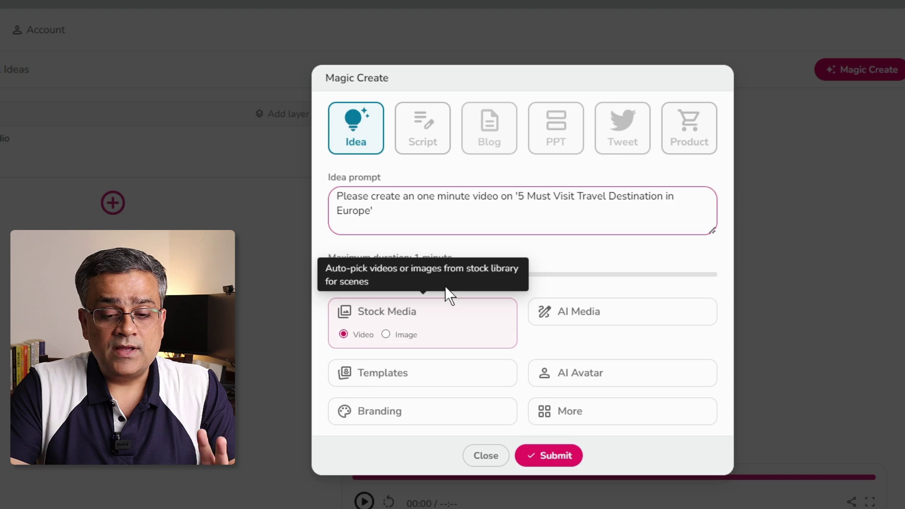
pyautogui.click(389, 381)
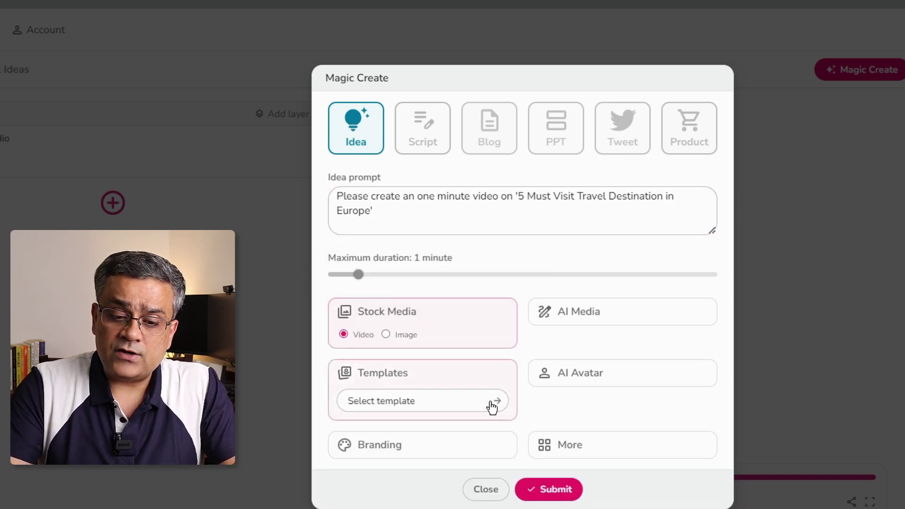
pyautogui.click(496, 402)
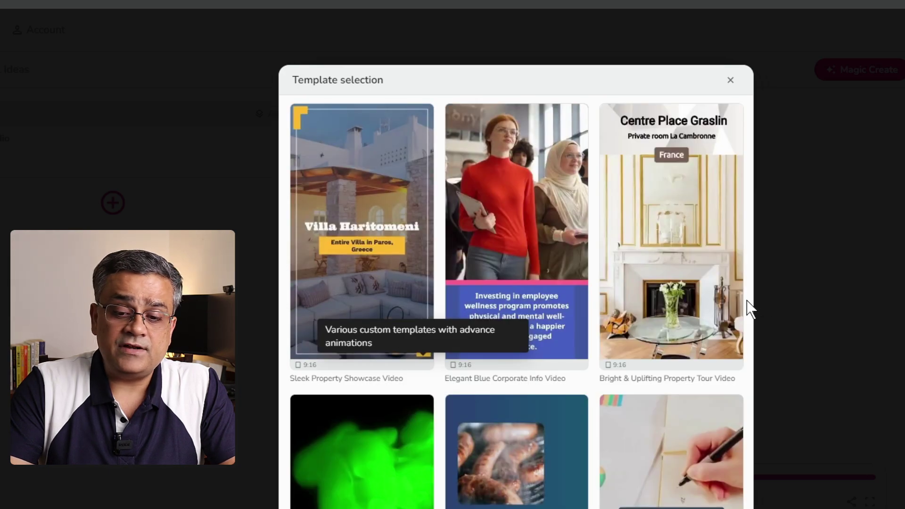
pyautogui.scroll(-15, 753, 308)
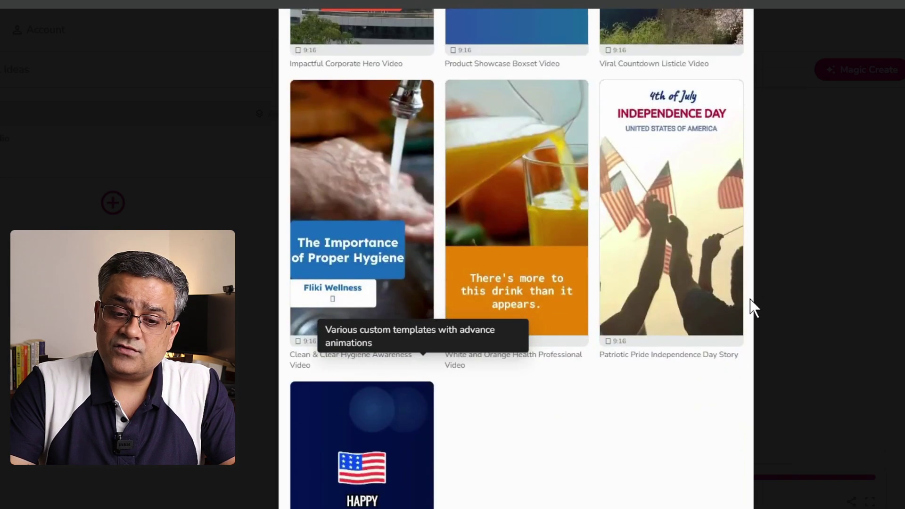
pyautogui.scroll(15, 754, 304)
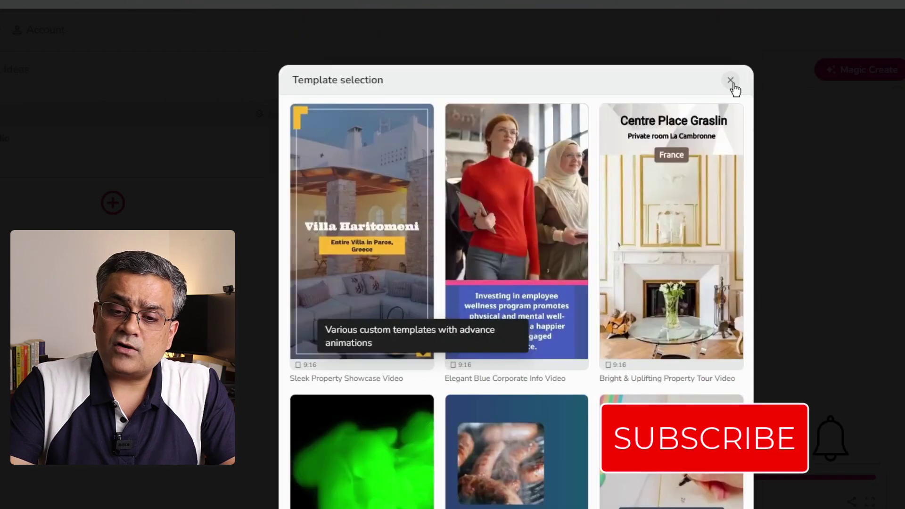
pyautogui.click(731, 83)
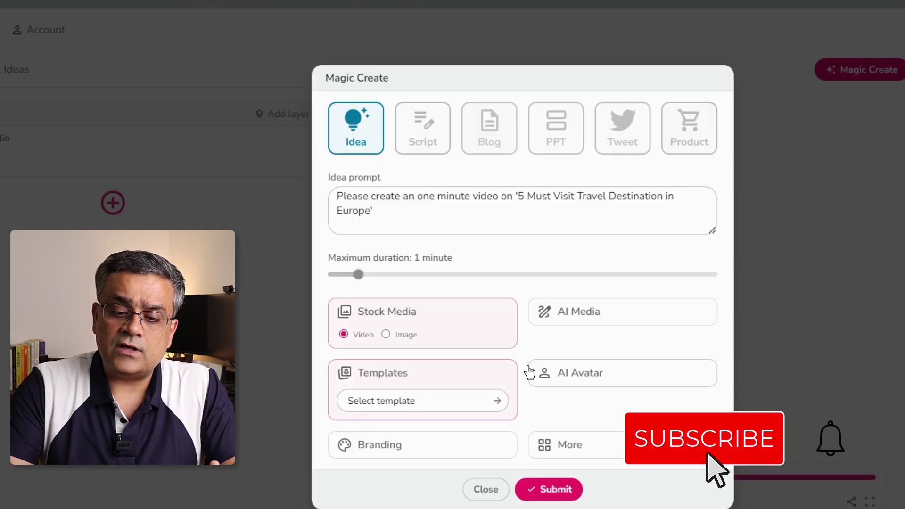
pyautogui.click(503, 370)
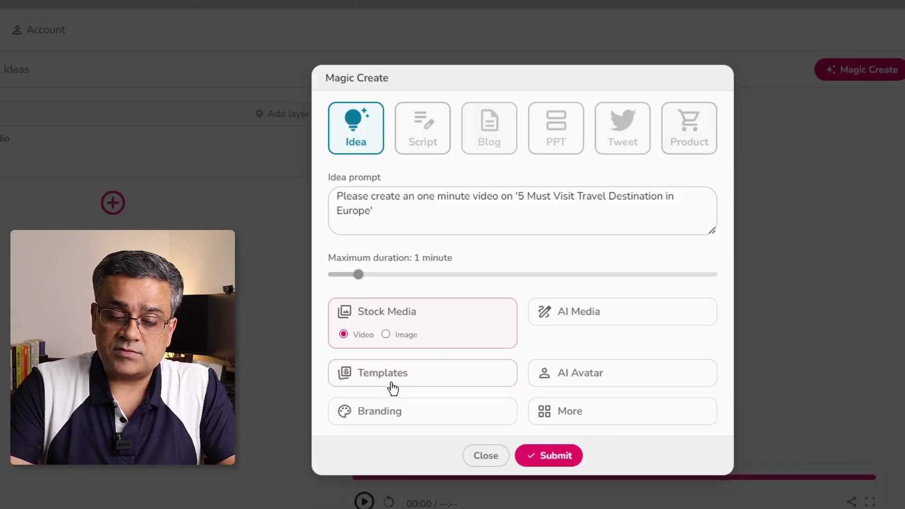
pyautogui.click(408, 428)
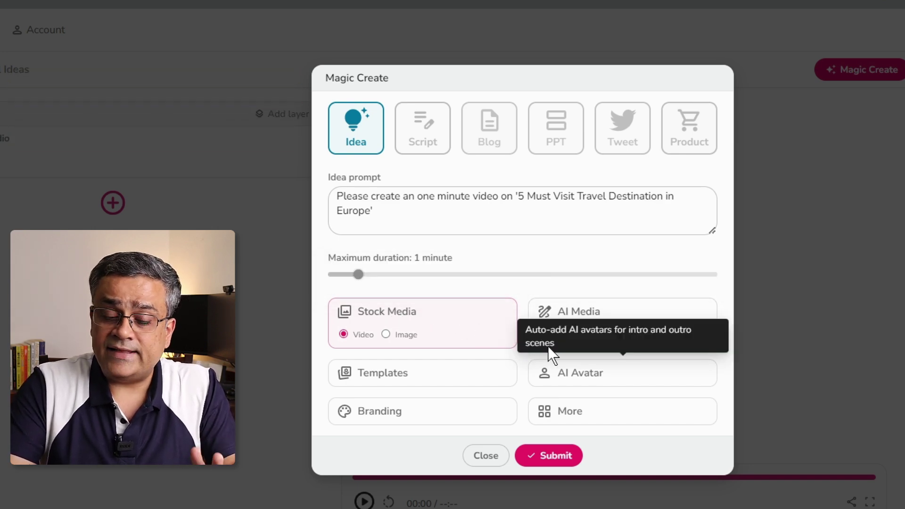
# Browse the stock AI avatars without picking one, then switch off the intro/outro AI avatar
pyautogui.click(611, 375)
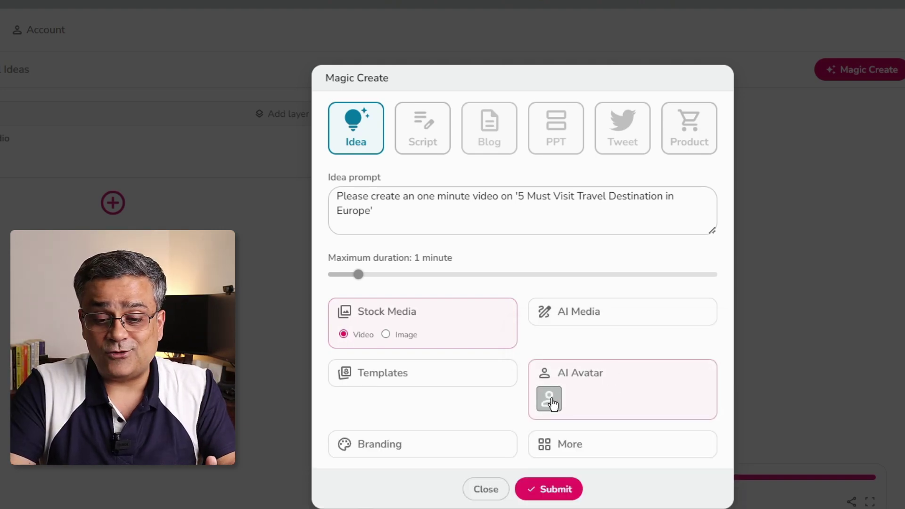
pyautogui.click(552, 404)
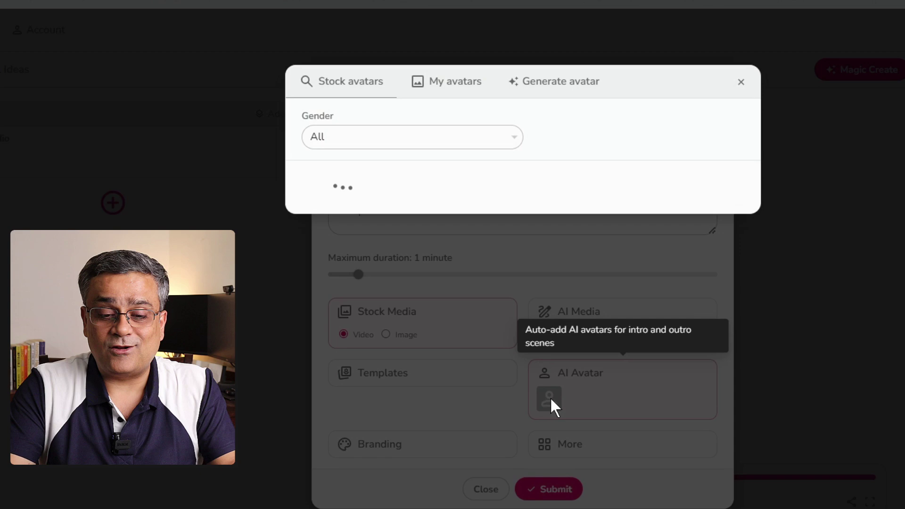
pyautogui.scroll(-5, 756, 313)
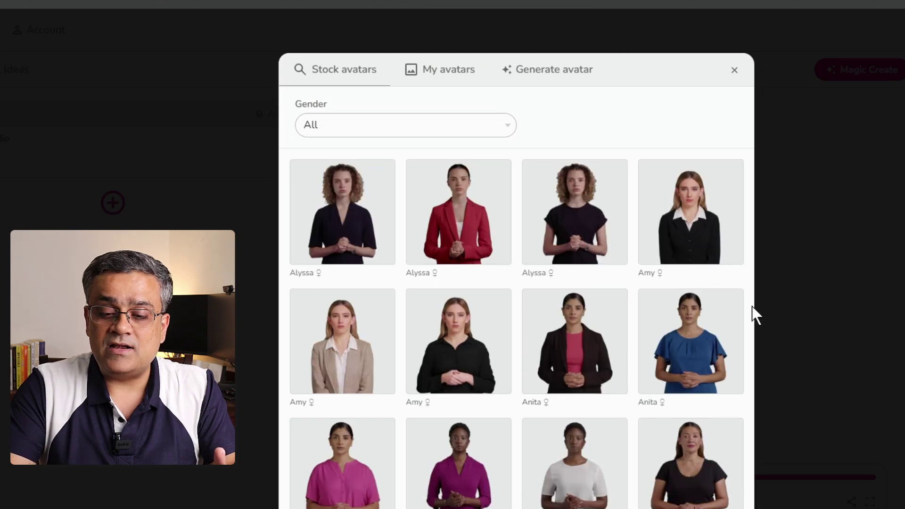
pyautogui.scroll(-5, 752, 320)
pyautogui.scroll(10, 752, 321)
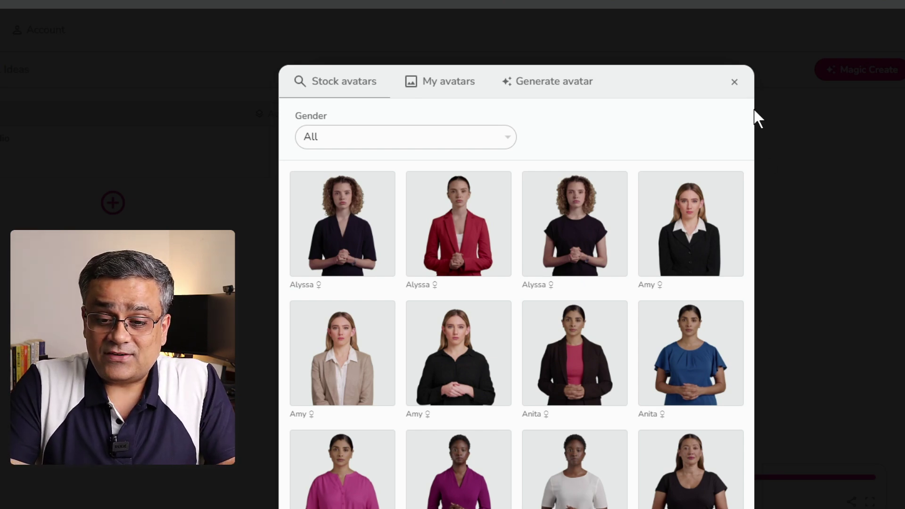
pyautogui.click(734, 83)
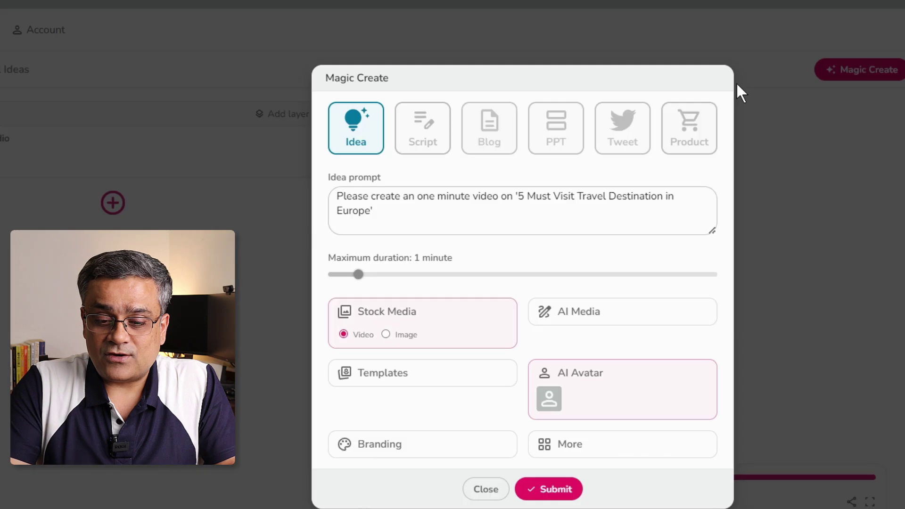
pyautogui.click(612, 384)
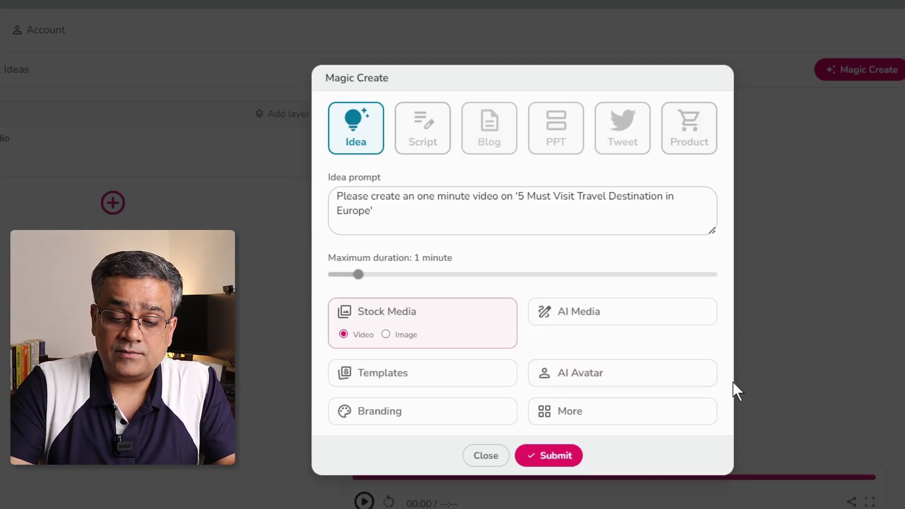
# Enable Sound Effects and Headings alongside B-Roll, then glance at the Product tab
pyautogui.click(586, 426)
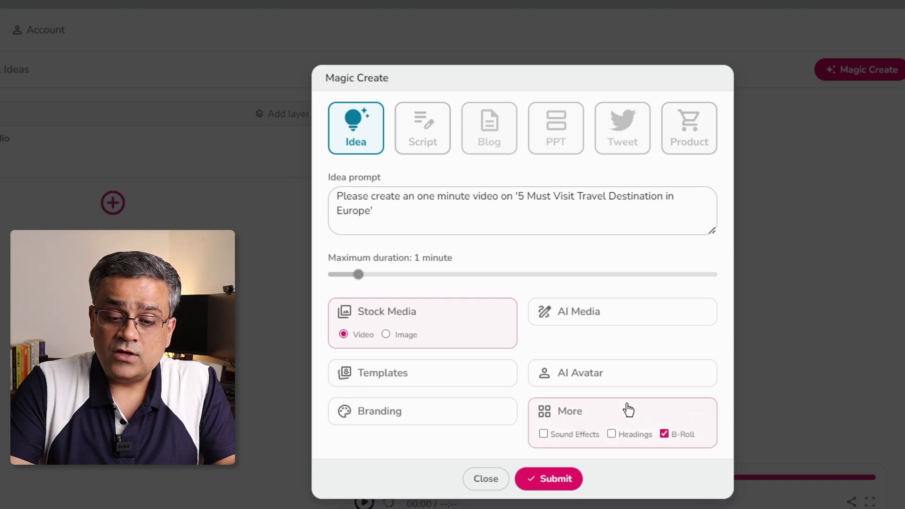
pyautogui.click(543, 435)
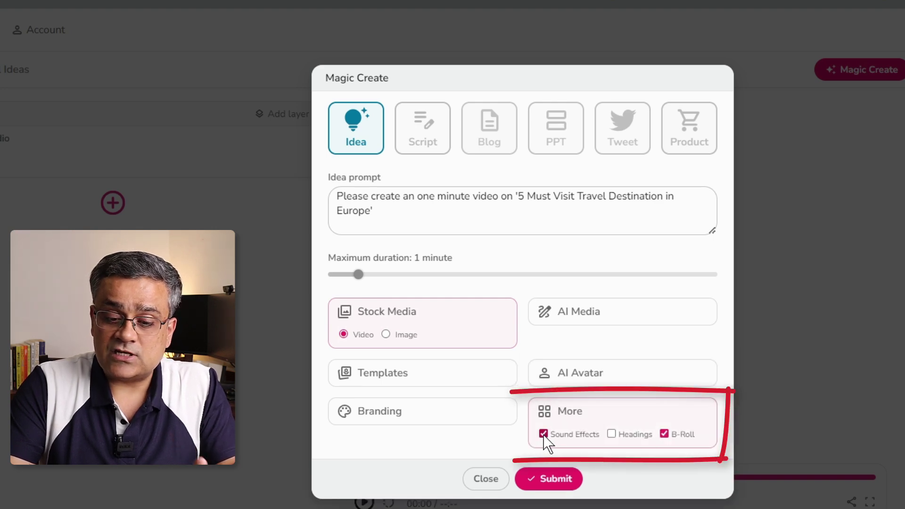
pyautogui.click(612, 435)
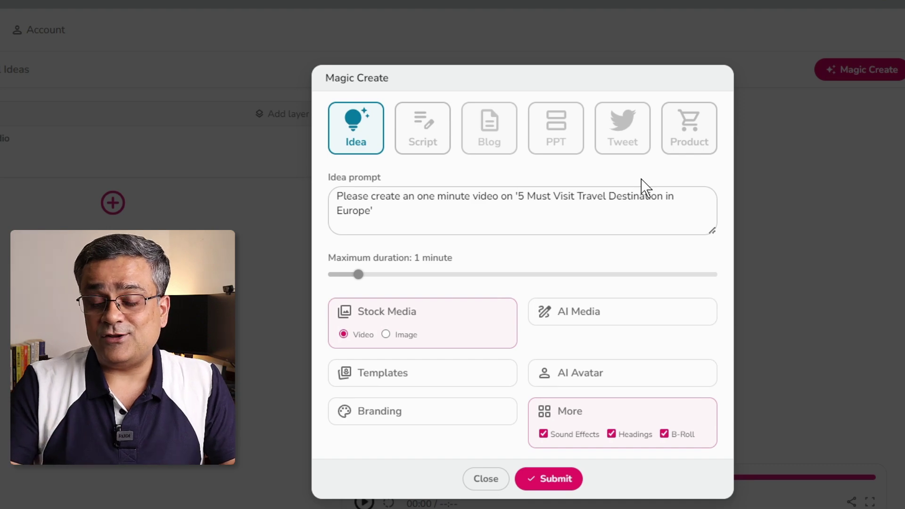
pyautogui.click(679, 140)
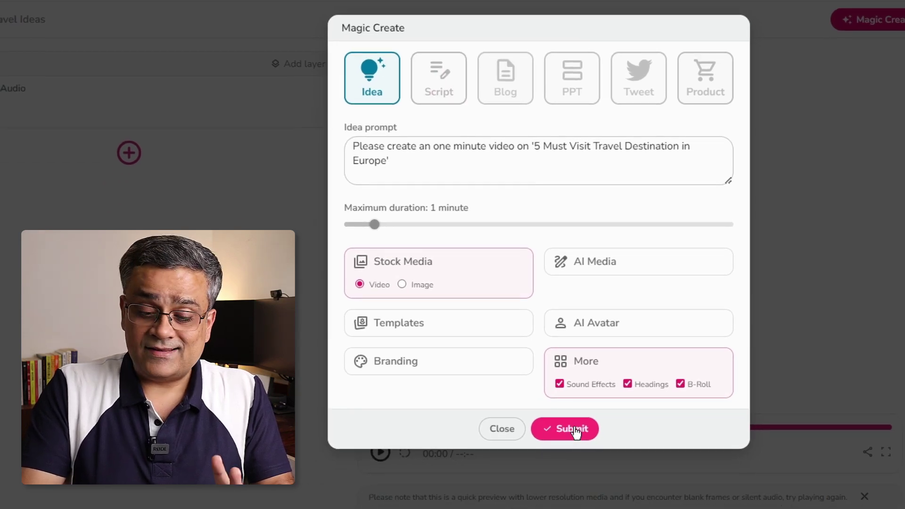
# Generate the Travel Ideas video and open Scene 1's voiceover text
pyautogui.click(574, 430)
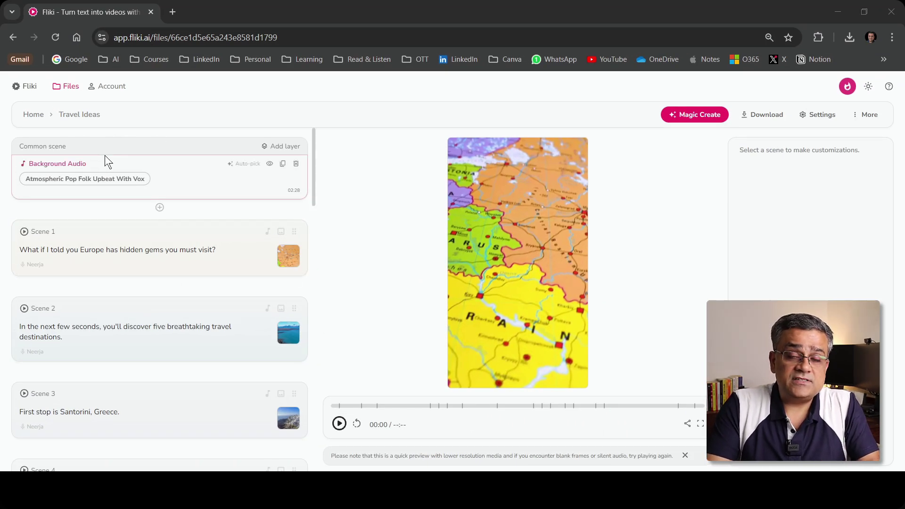
pyautogui.moveTo(61, 145)
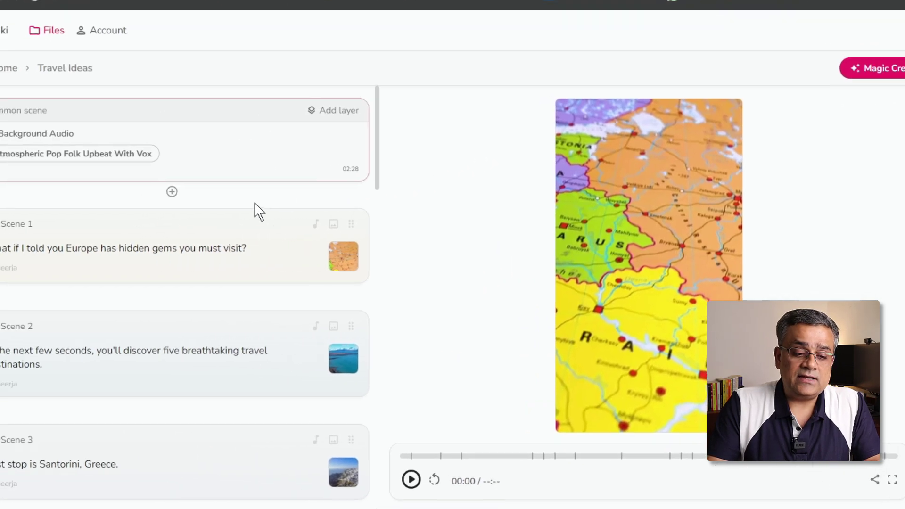
pyautogui.click(215, 221)
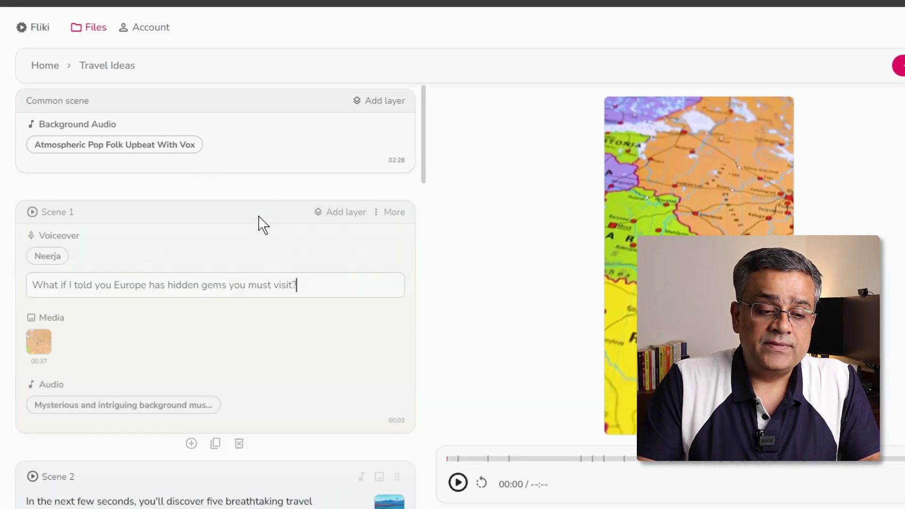
pyautogui.click(314, 231)
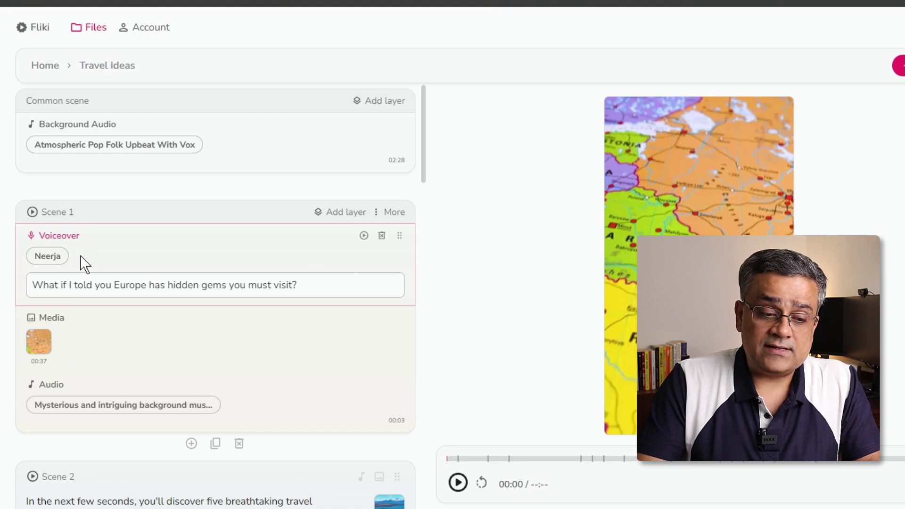
# Open Scene 1's voice choices and try the United States dialect
pyautogui.click(50, 258)
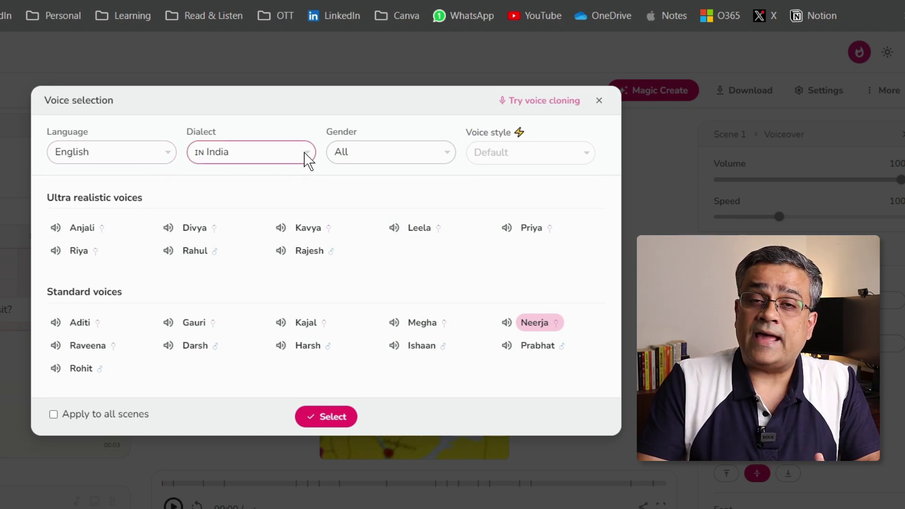
pyautogui.click(303, 152)
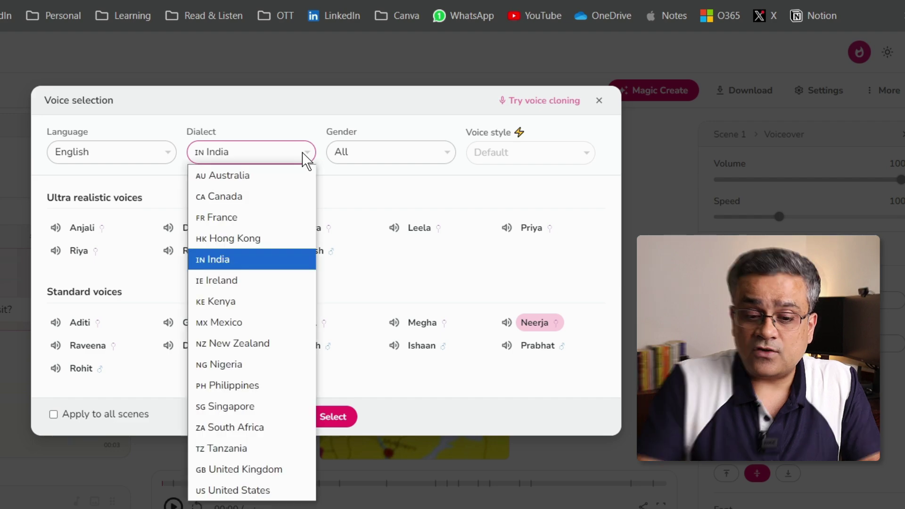
pyautogui.click(223, 264)
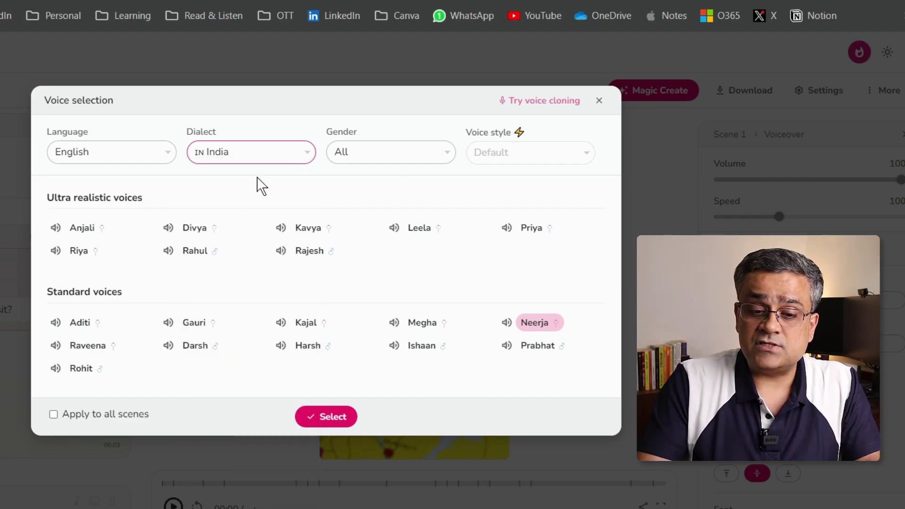
pyautogui.click(259, 155)
pyautogui.click(237, 493)
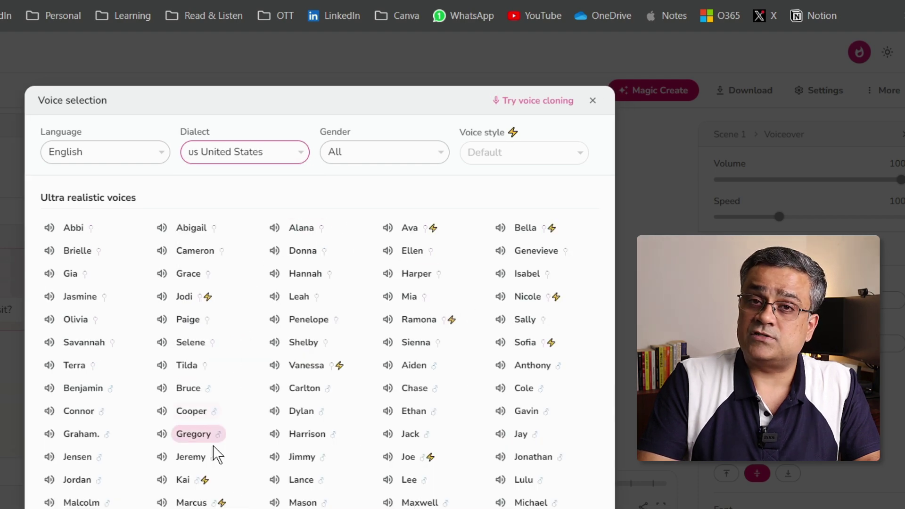
# Return to the India dialect, keep the current voice, and regenerate Scene 1's voiceover
pyautogui.scroll(-8, 253, 360)
pyautogui.scroll(8, 258, 358)
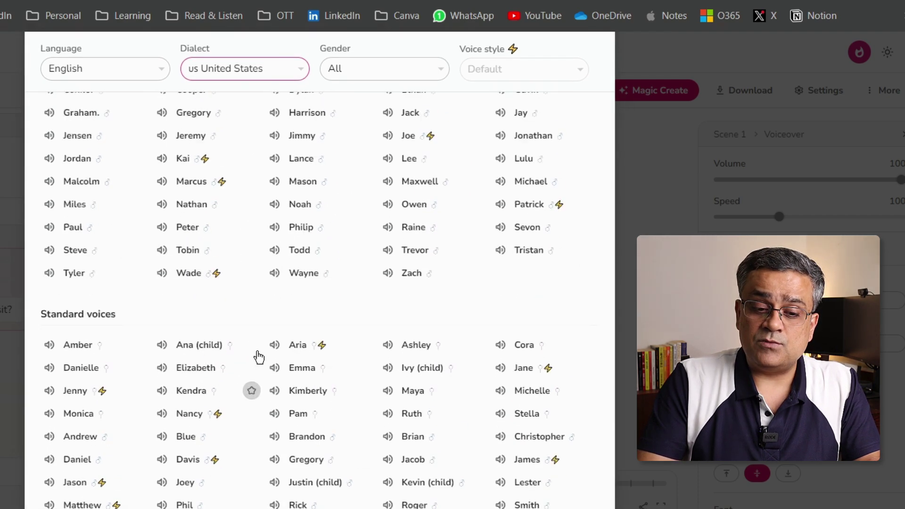
pyautogui.click(244, 152)
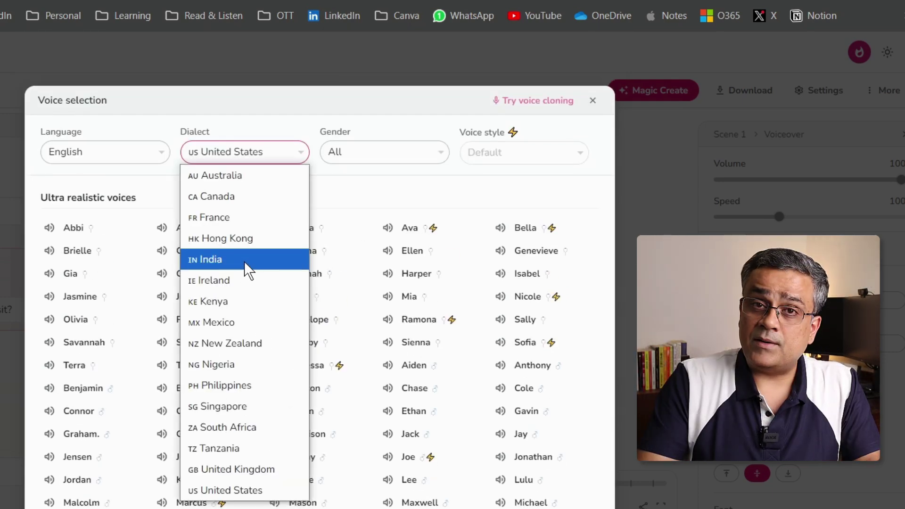
pyautogui.click(248, 269)
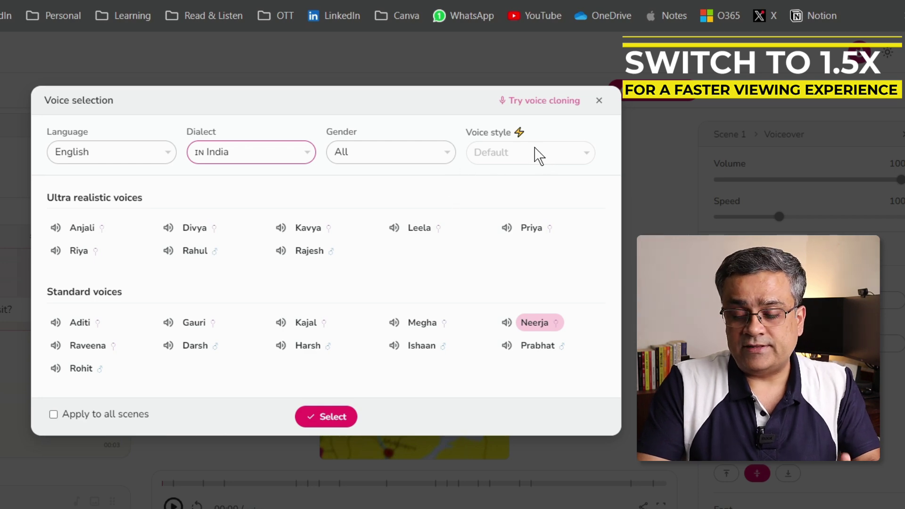
pyautogui.click(597, 102)
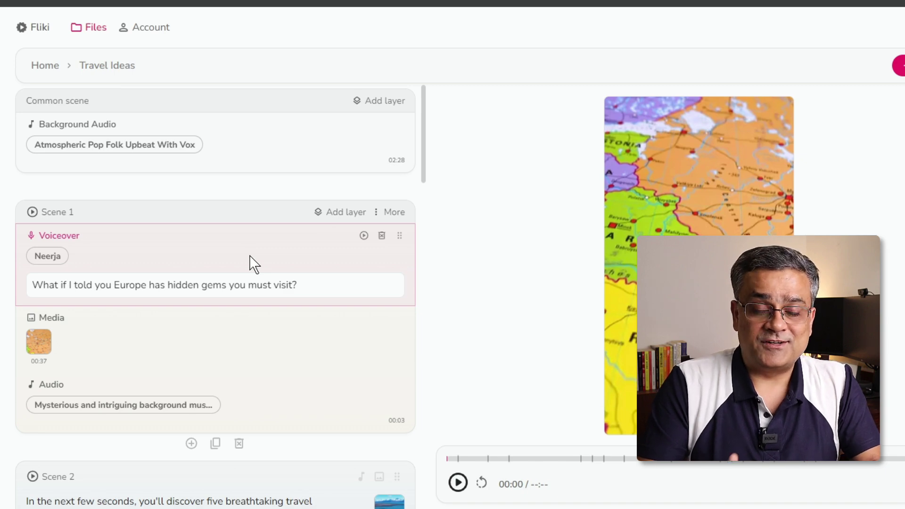
pyautogui.click(364, 237)
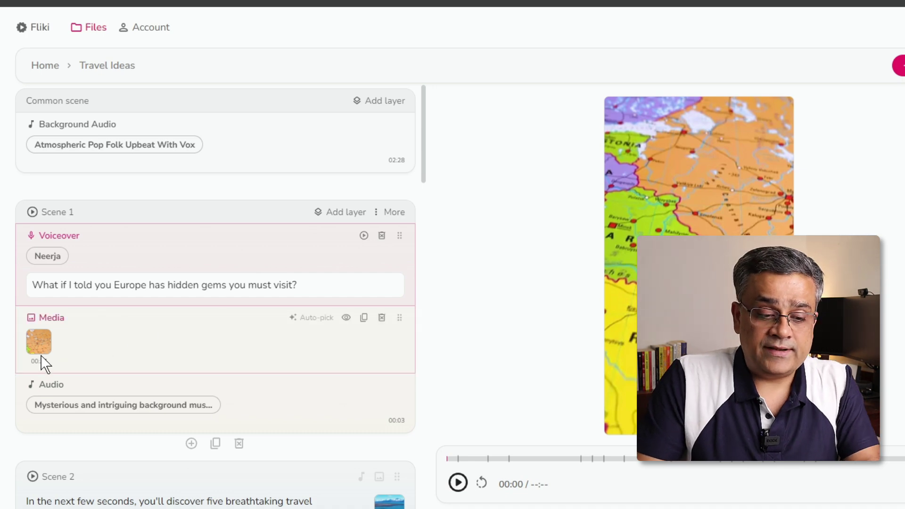
# Browse Scene 1's media sources: uploads, AI image styles, AI video clip, then the stock library
pyautogui.click(40, 343)
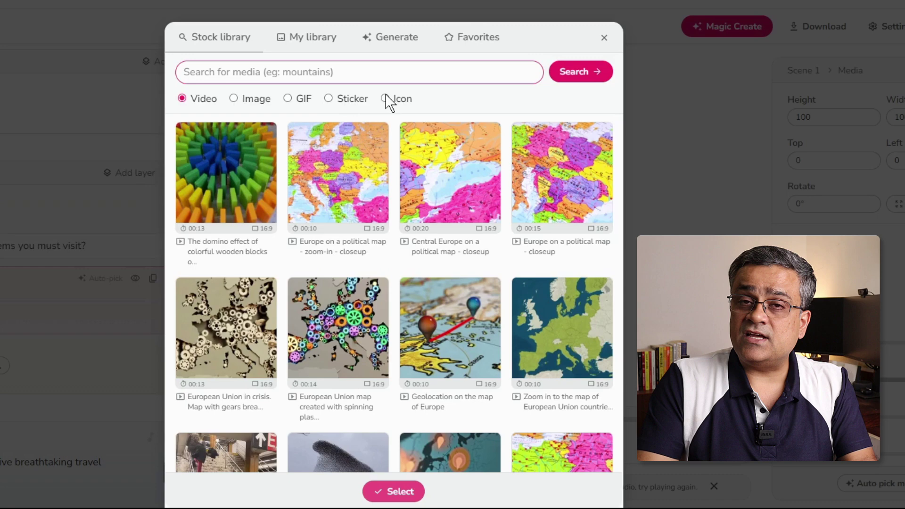
pyautogui.click(299, 37)
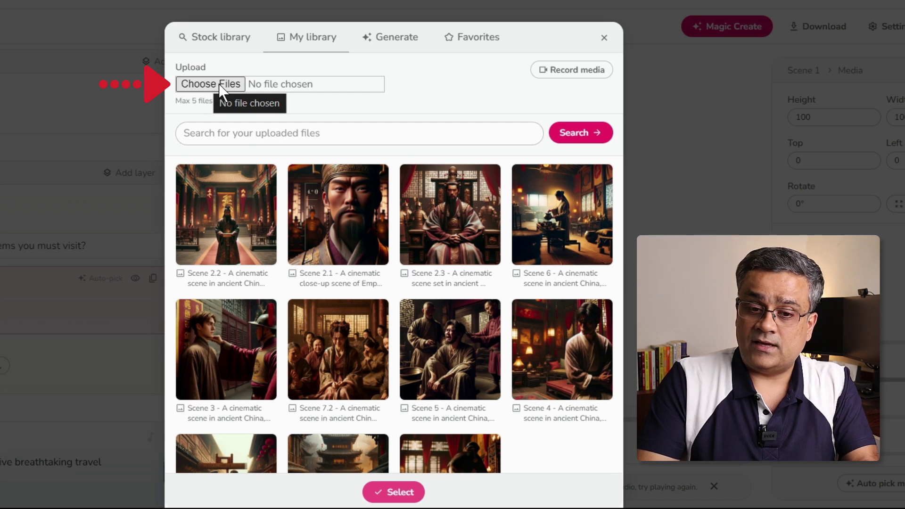
pyautogui.click(393, 46)
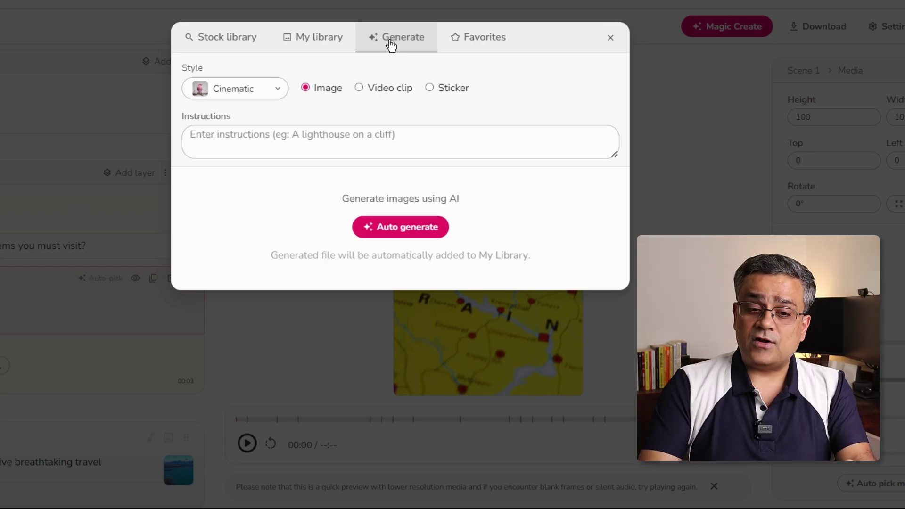
pyautogui.click(277, 94)
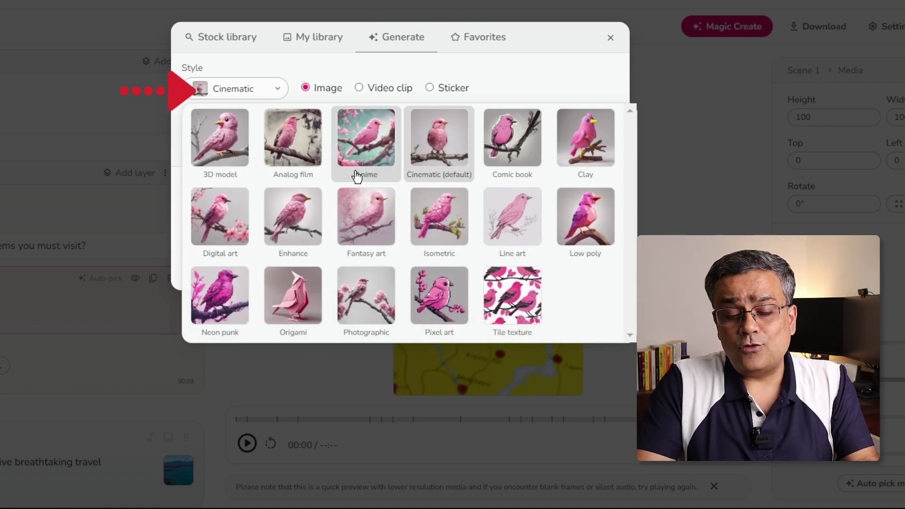
pyautogui.click(384, 90)
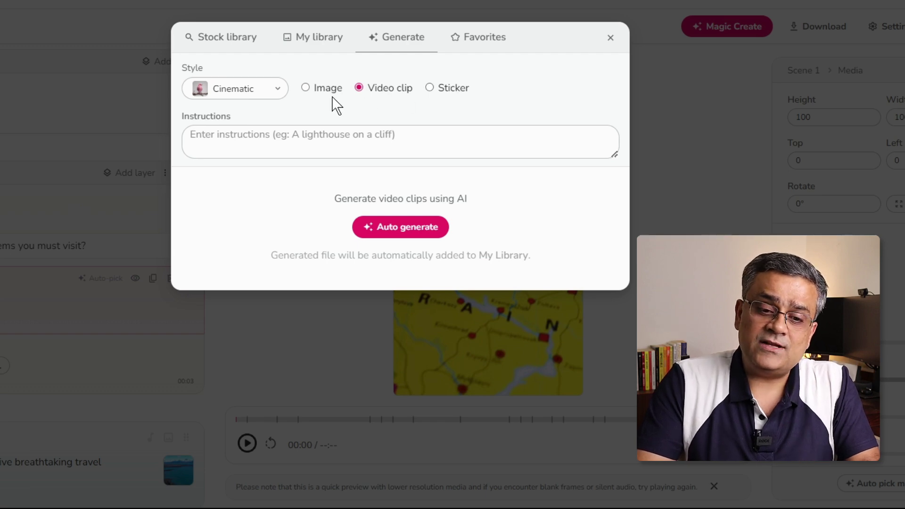
pyautogui.click(230, 42)
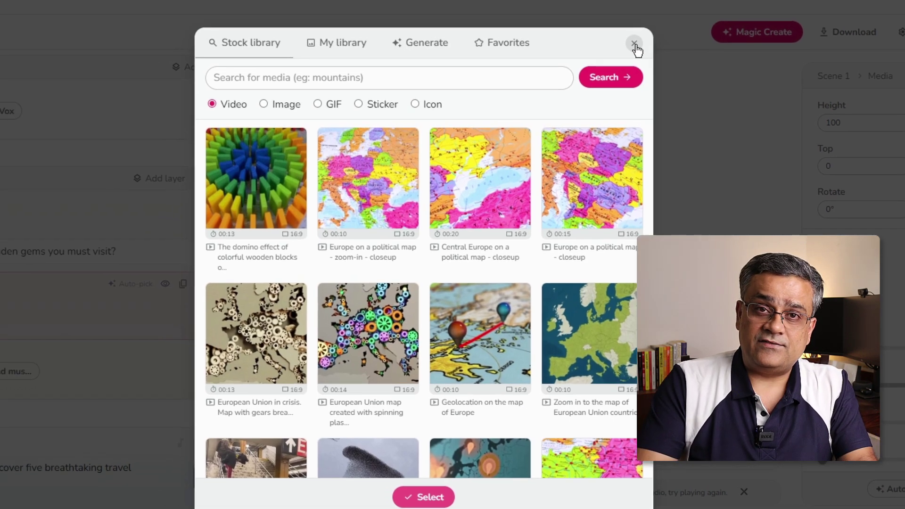
# Close the media picker keeping the Europe map clip and scroll down to Scene 3
pyautogui.click(605, 38)
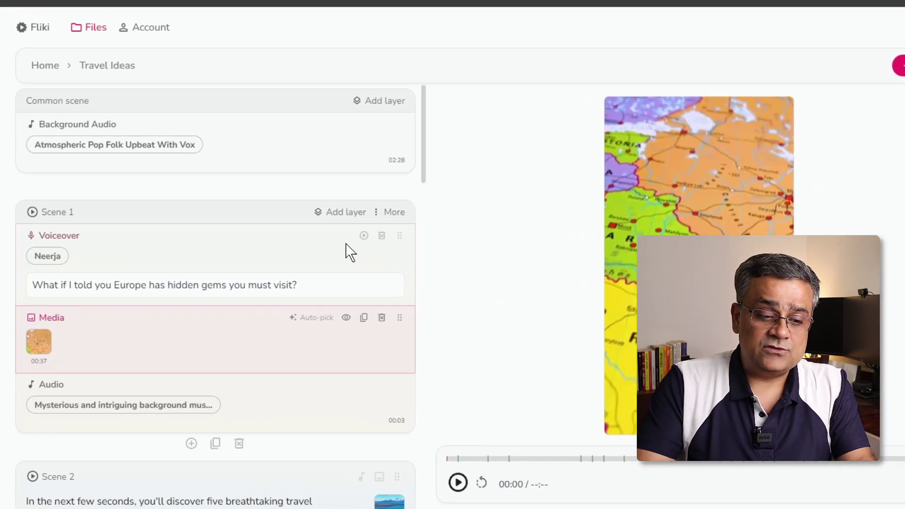
pyautogui.scroll(-2, 336, 248)
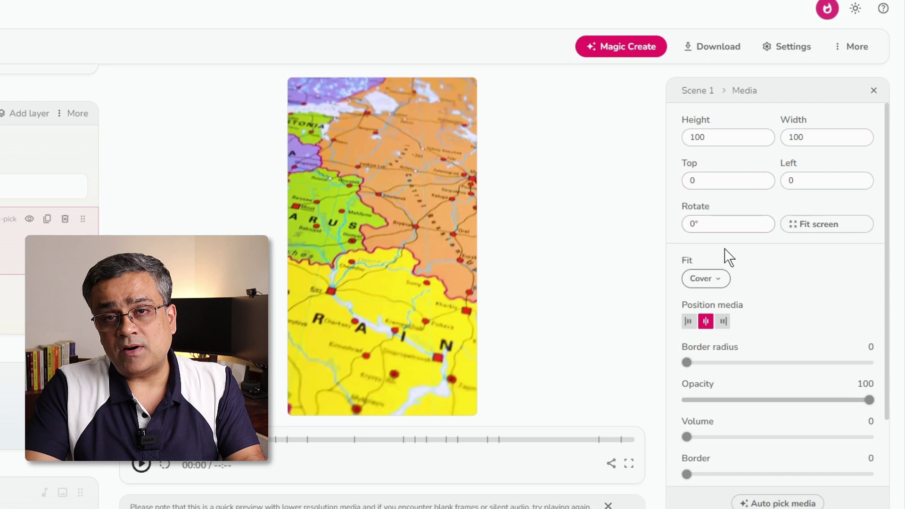
pyautogui.moveTo(895, 323); pyautogui.dragTo(895, 380)
pyautogui.click(853, 303)
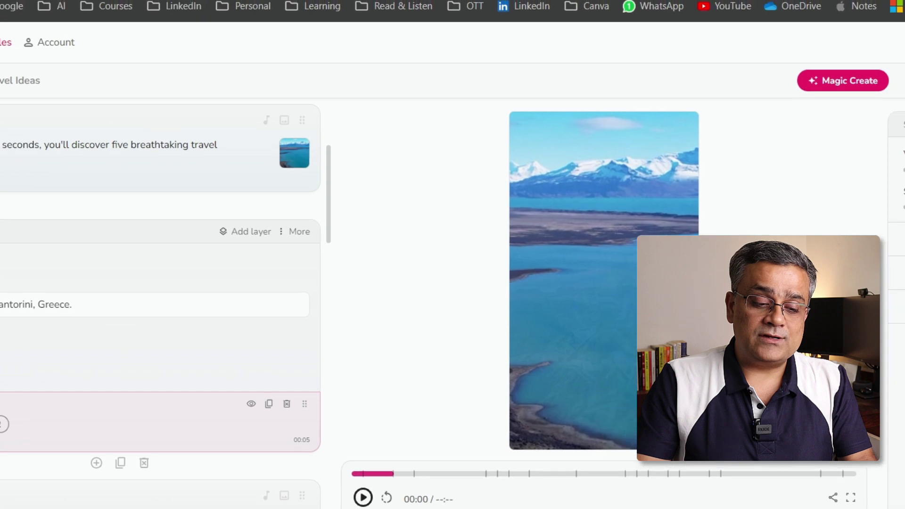
pyautogui.click(75, 413)
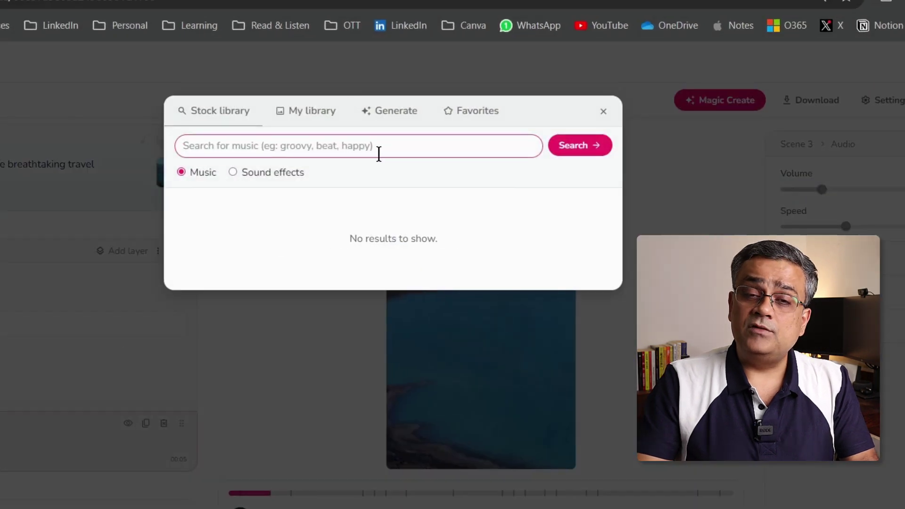
pyautogui.click(385, 110)
pyautogui.click(321, 111)
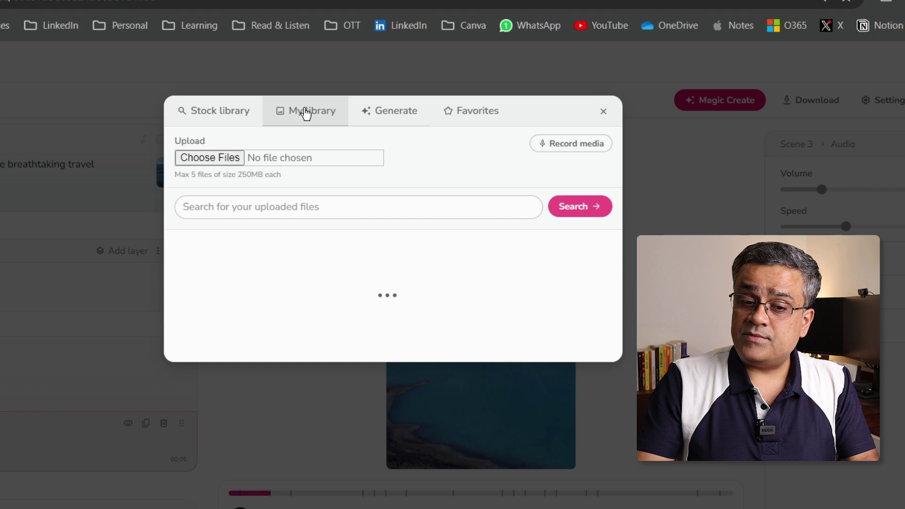
pyautogui.click(211, 115)
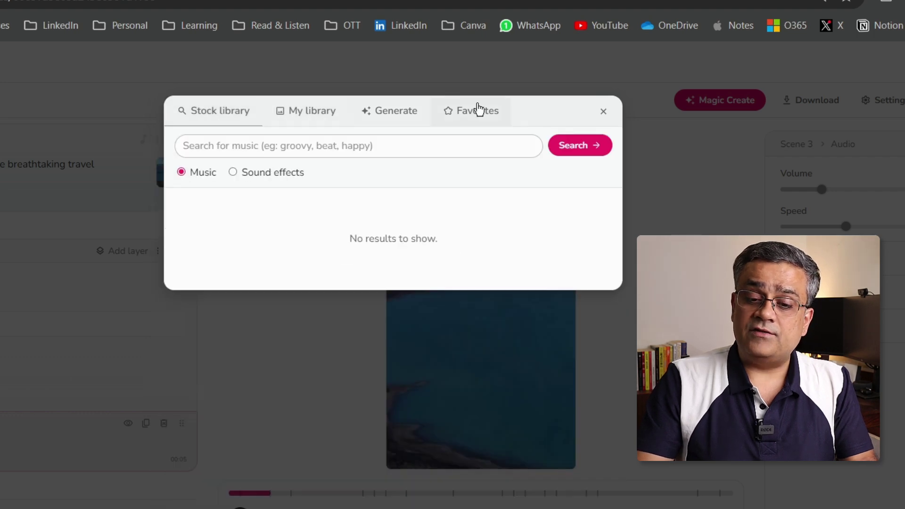
pyautogui.click(604, 111)
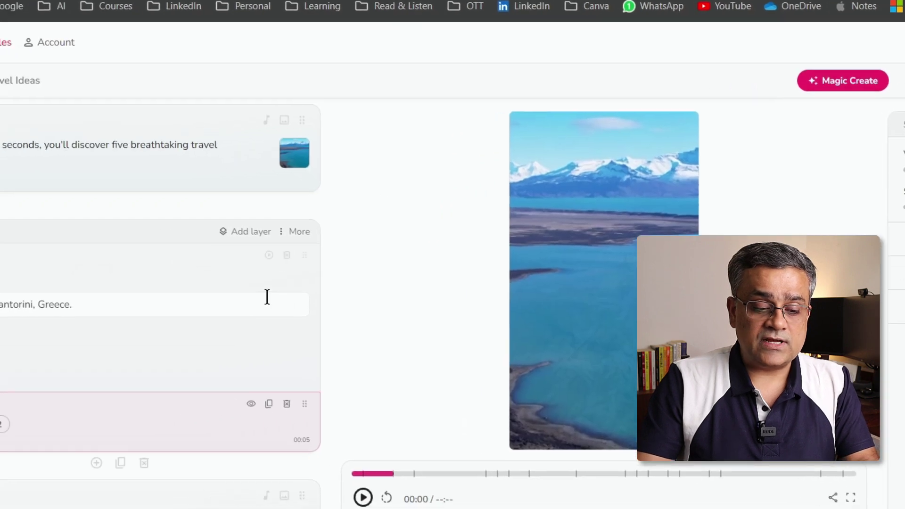
pyautogui.scroll(-5, 362, 297)
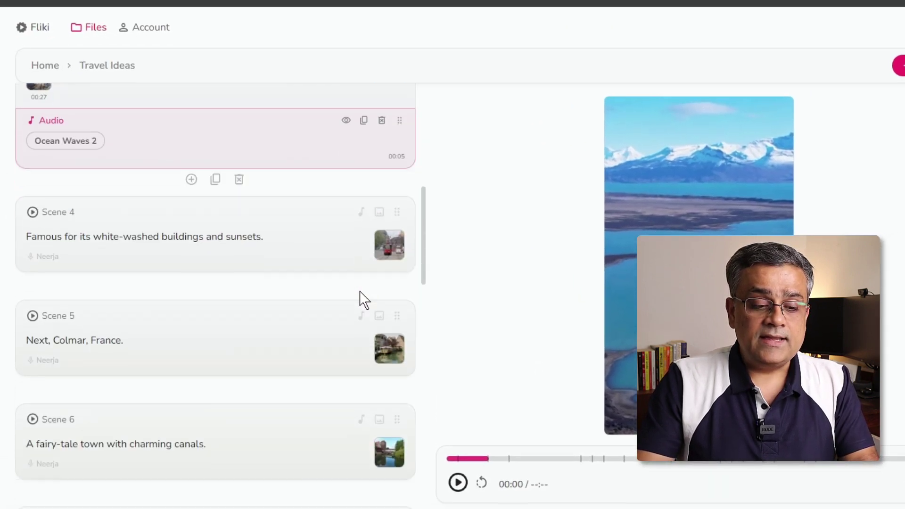
pyautogui.scroll(-7, 361, 298)
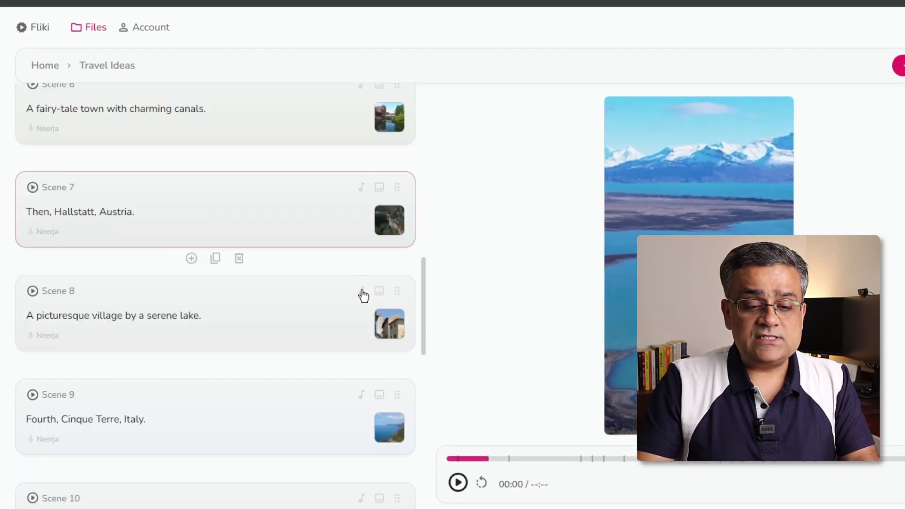
pyautogui.scroll(10, 361, 294)
pyautogui.scroll(1, 363, 295)
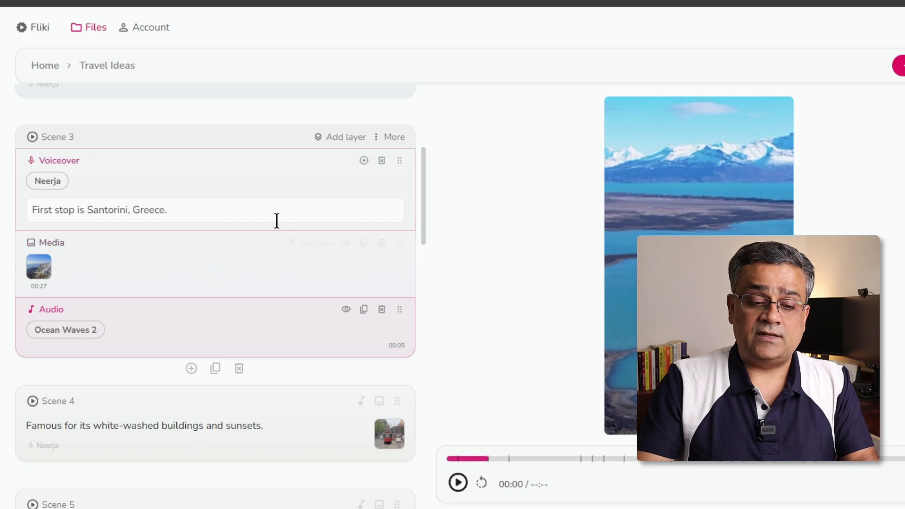
pyautogui.scroll(-5, 405, 139)
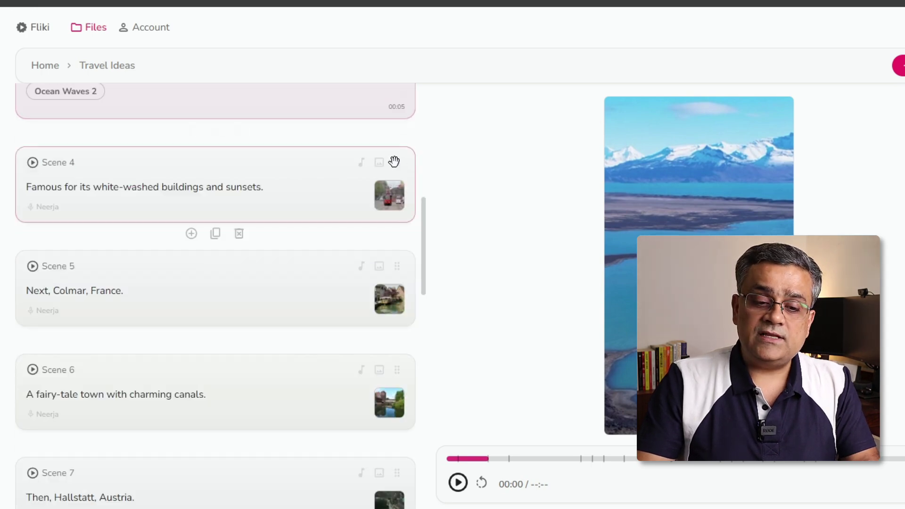
pyautogui.moveTo(396, 163); pyautogui.dragTo(396, 205)
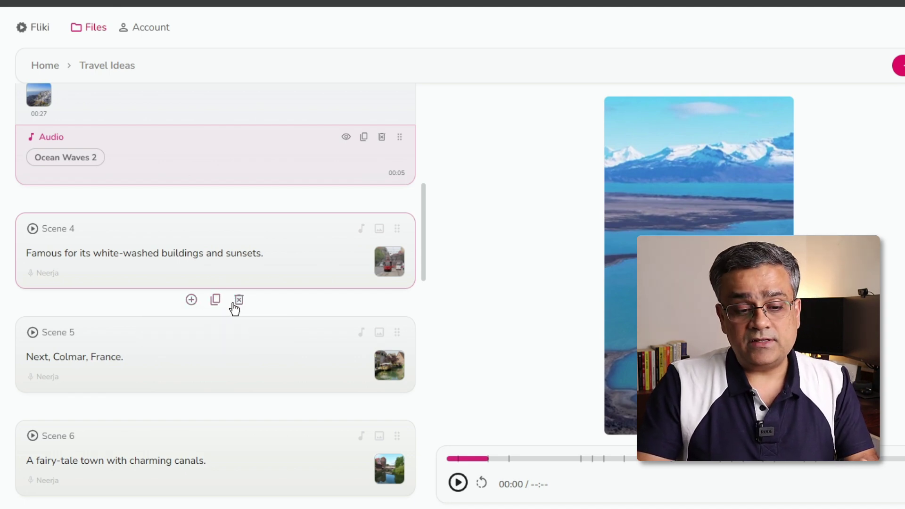
pyautogui.scroll(-20, 275, 307)
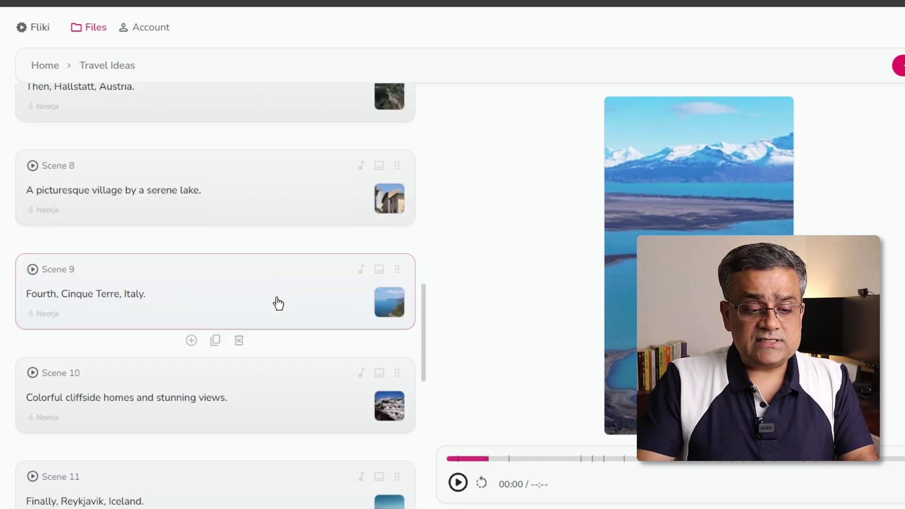
pyautogui.scroll(-5, 279, 303)
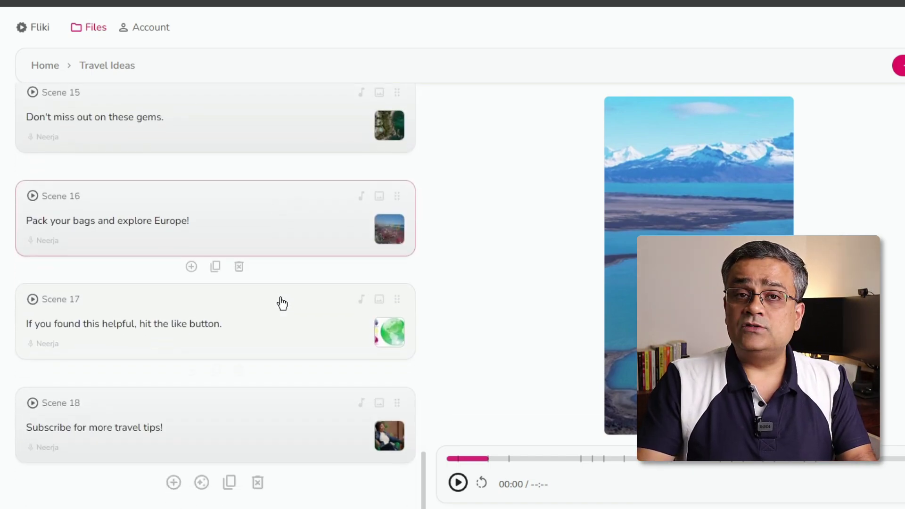
pyautogui.scroll(12, 282, 303)
pyautogui.scroll(20, 283, 304)
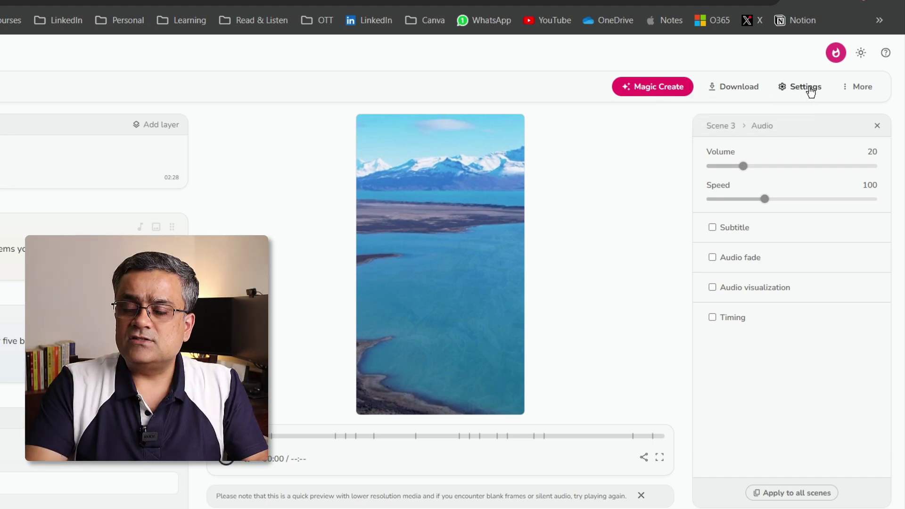
pyautogui.click(812, 89)
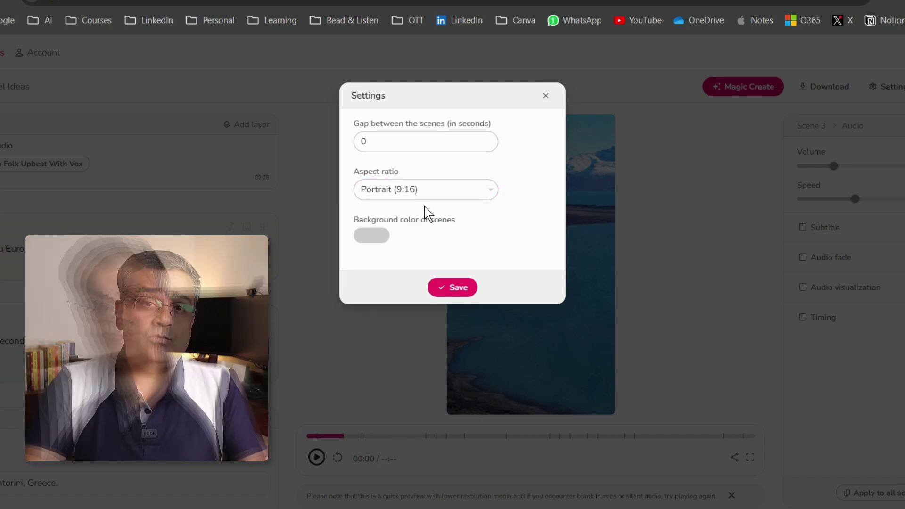
pyautogui.click(316, 462)
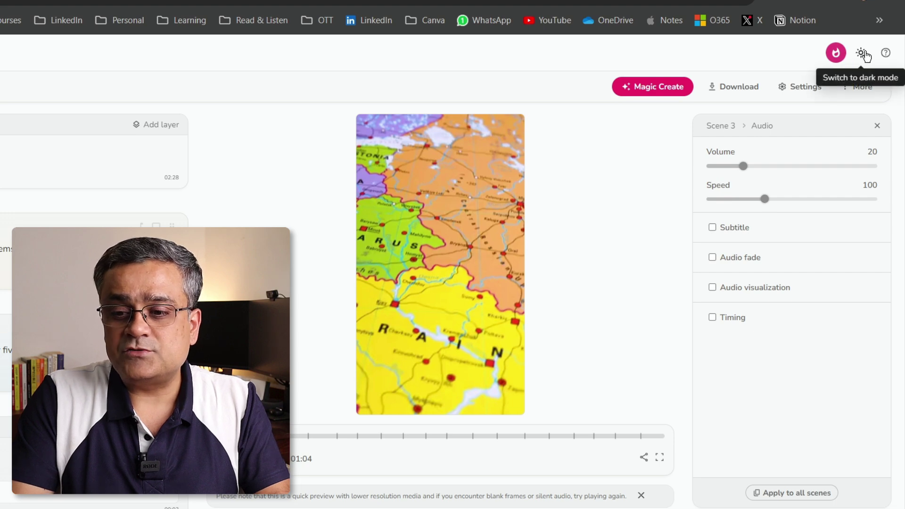
# Switch to dark mode and view the Account page's credits and Standard/Premium plans
pyautogui.click(863, 54)
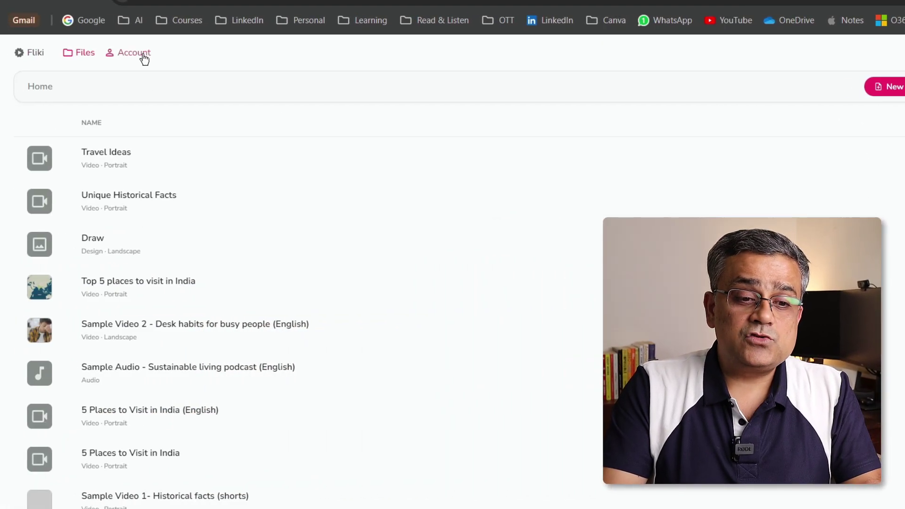
pyautogui.click(142, 54)
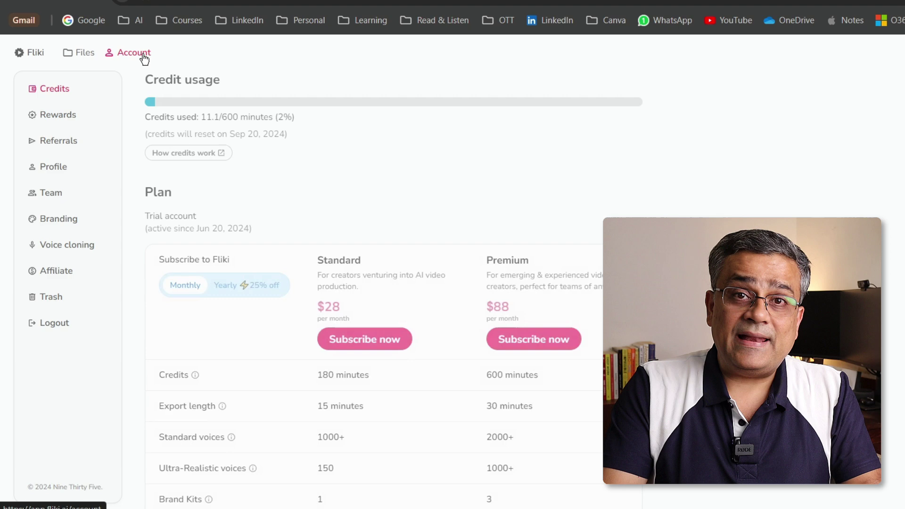
pyautogui.scroll(-3, 393, 283)
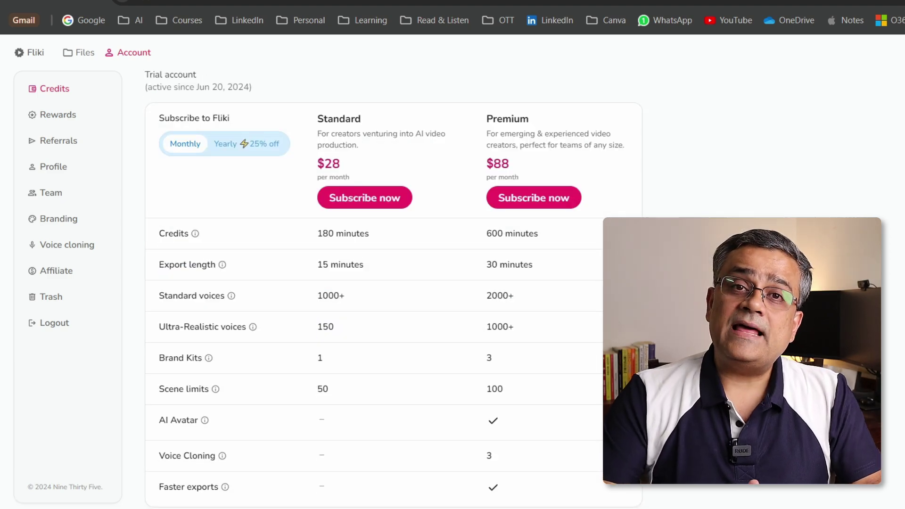
pyautogui.scroll(1, 394, 283)
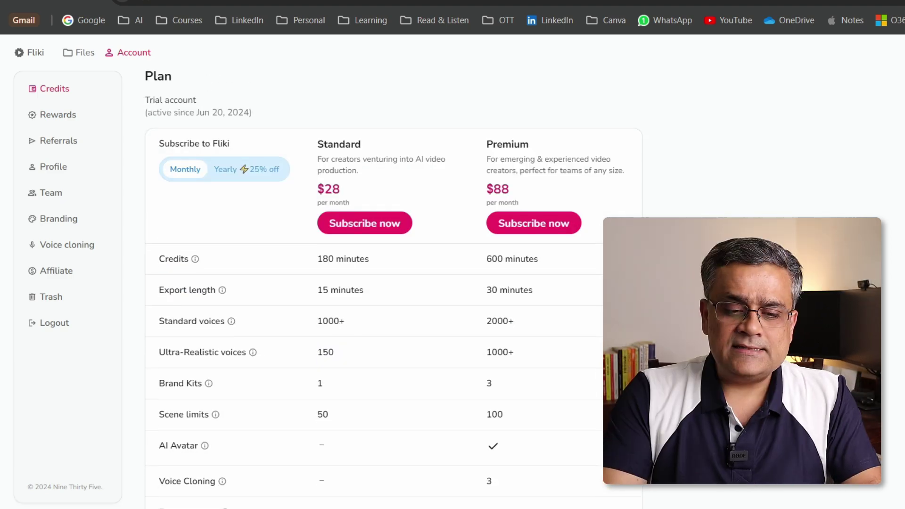